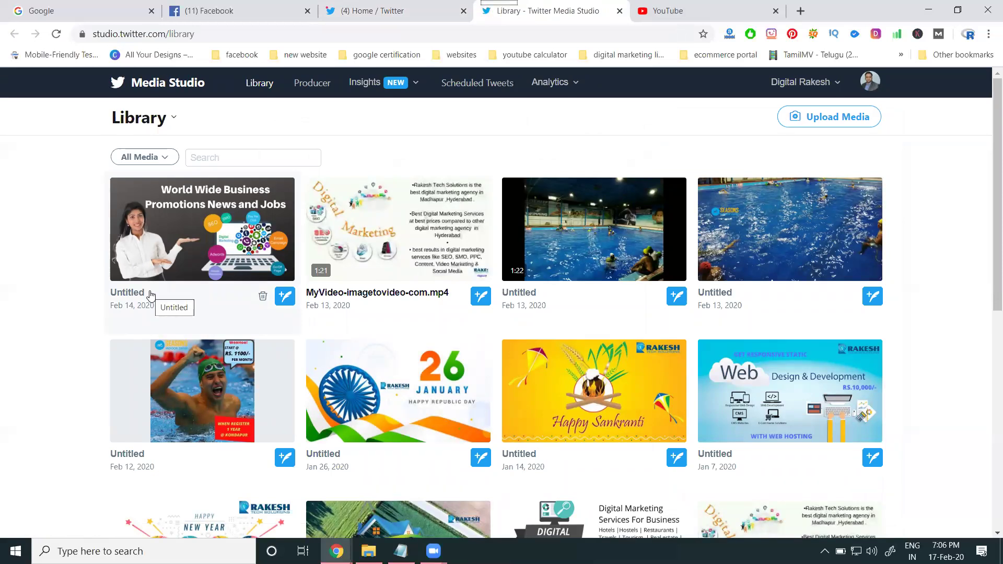
# - Scroll through the Media Studio page and open the insights reports list
pyautogui.scroll(-10, 313, 286)
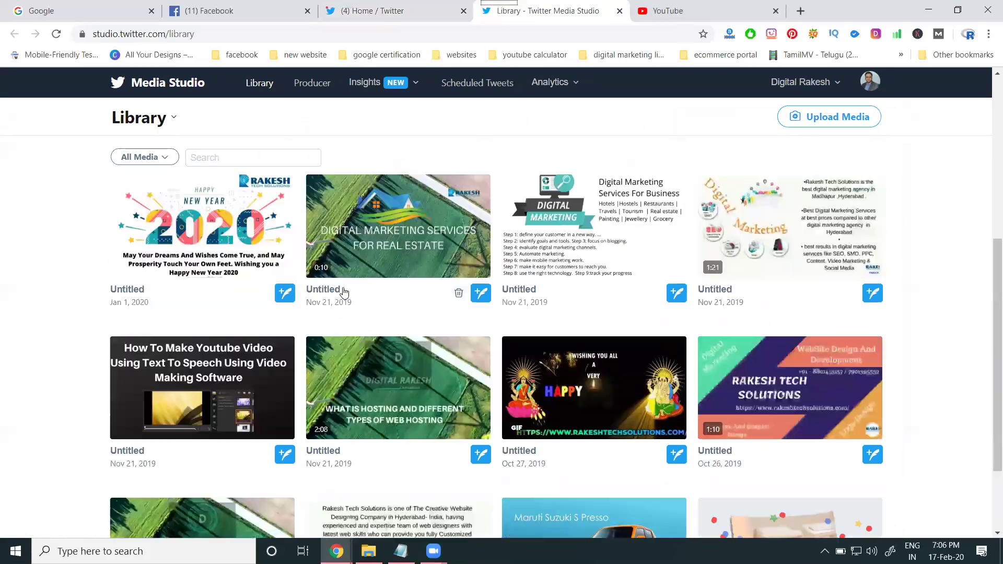
pyautogui.scroll(-8, 345, 294)
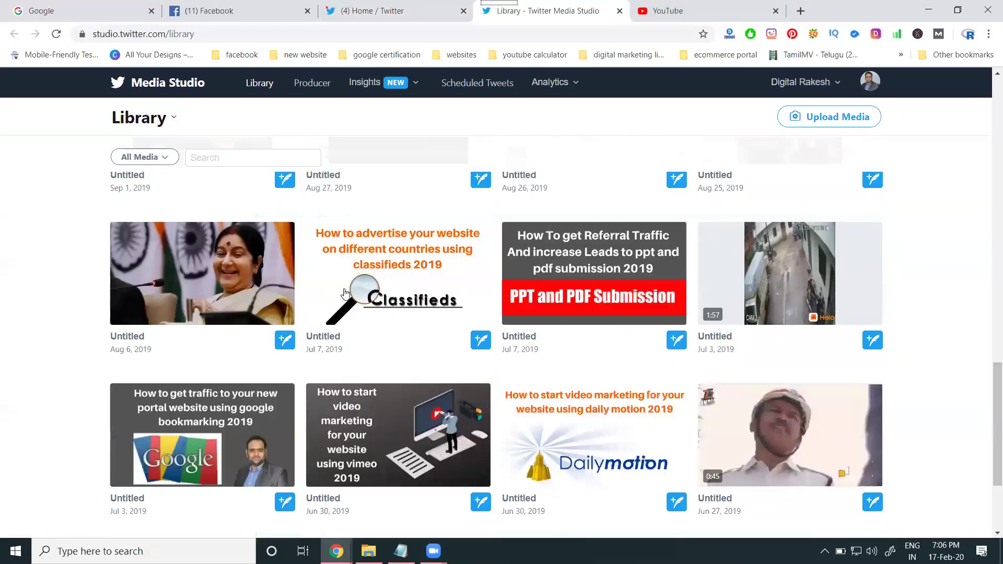
pyautogui.scroll(-3, 345, 293)
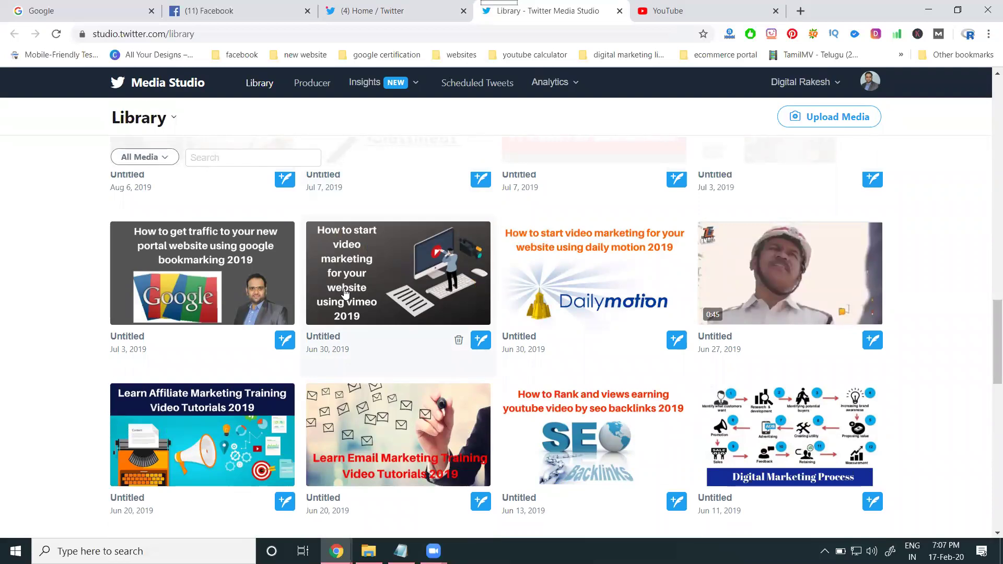
pyautogui.scroll(20, 344, 294)
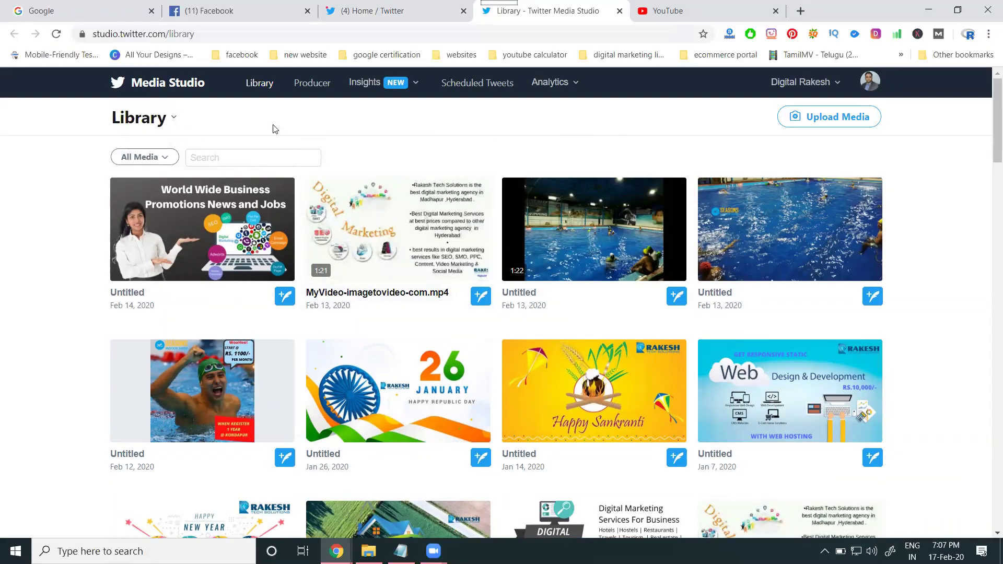
pyautogui.click(380, 90)
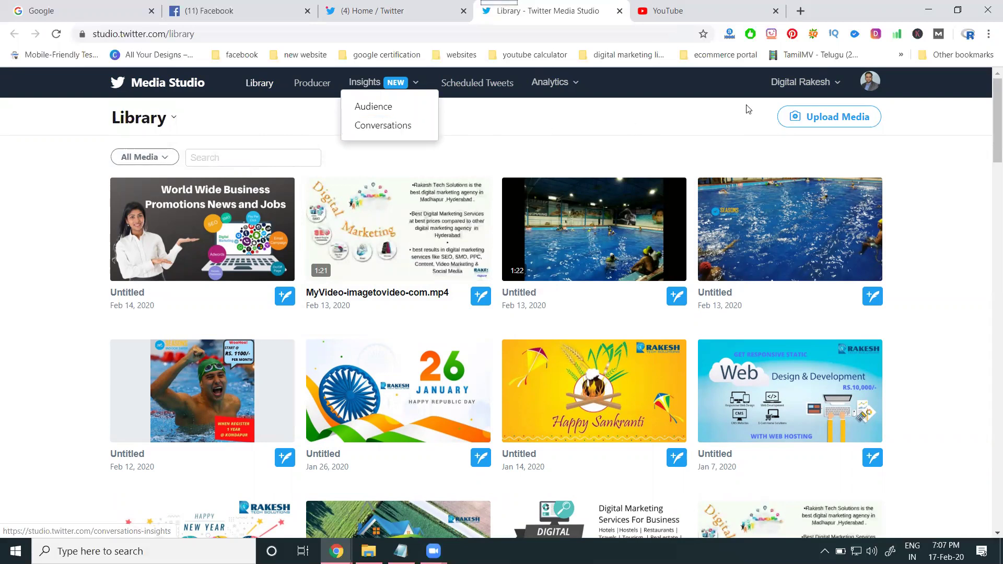
# - Upload the How to seo onpage optimization video from DATA (G:) > zoom > 2020-02-14
pyautogui.click(806, 118)
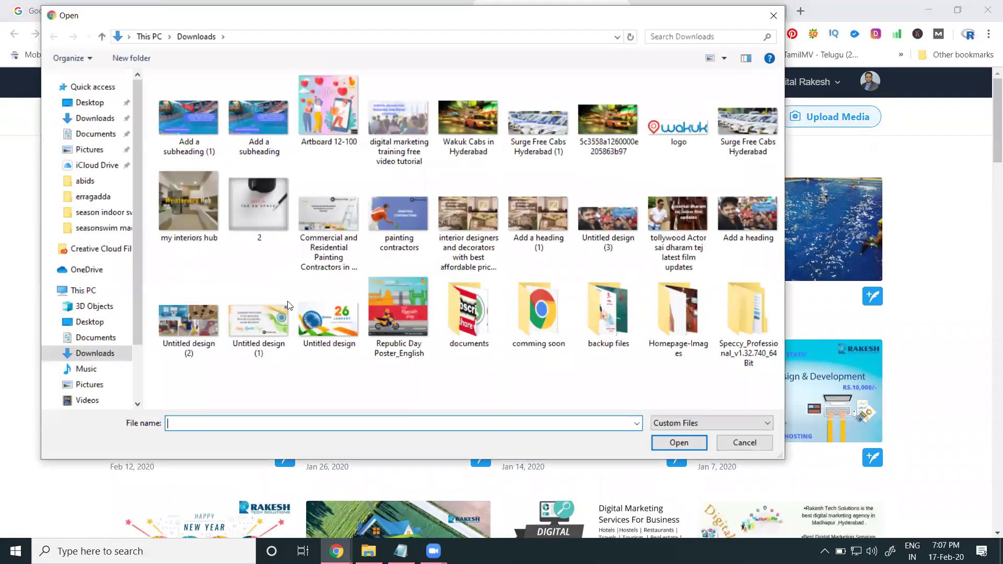
pyautogui.click(88, 123)
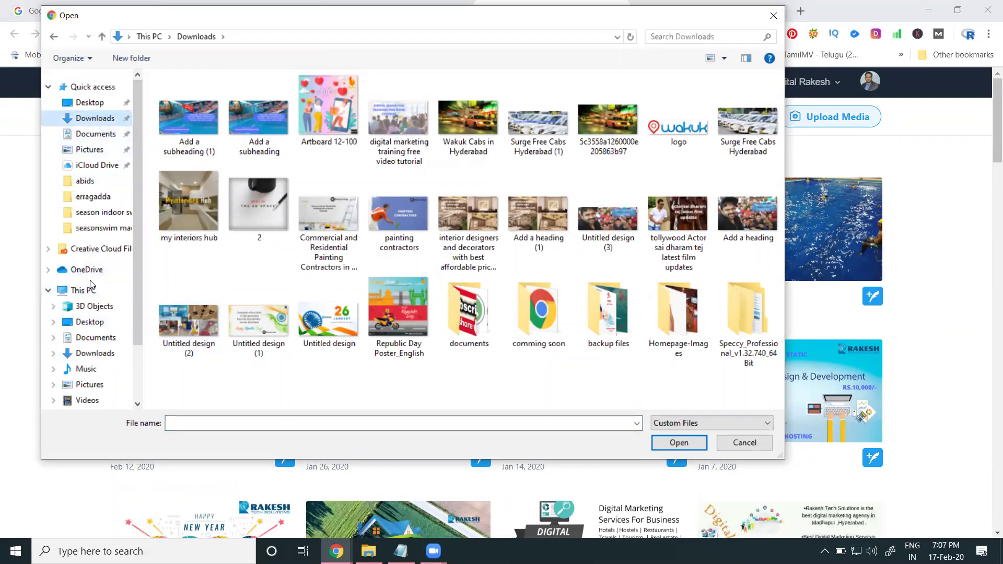
pyautogui.scroll(-2, 90, 288)
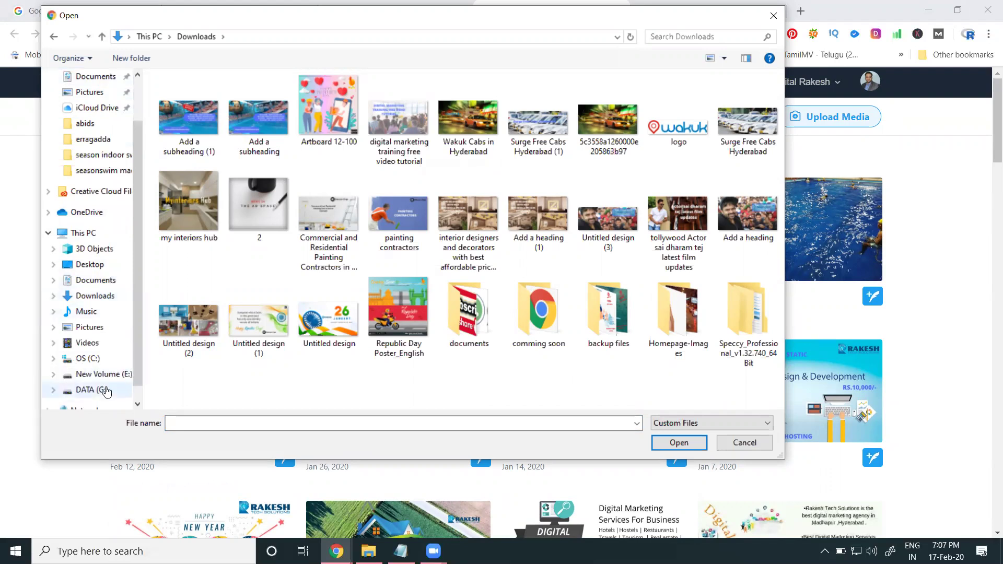
pyautogui.click(106, 392)
pyautogui.doubleClick(226, 202)
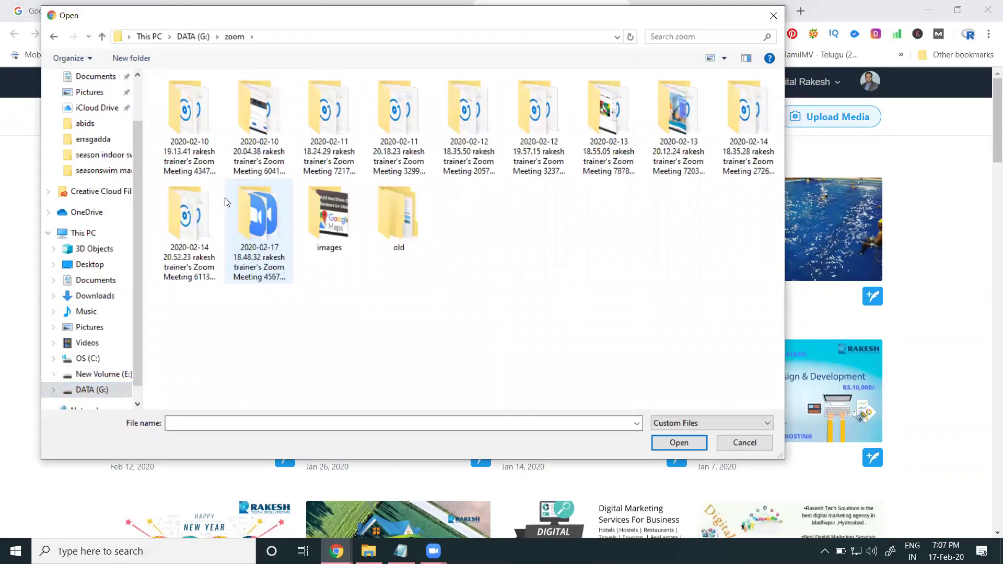
pyautogui.doubleClick(186, 234)
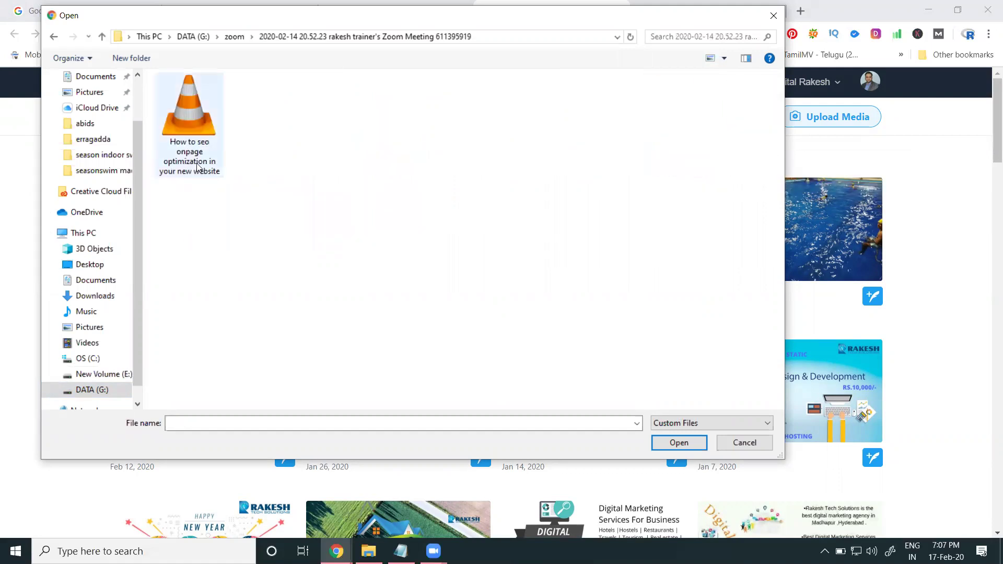
pyautogui.click(198, 166)
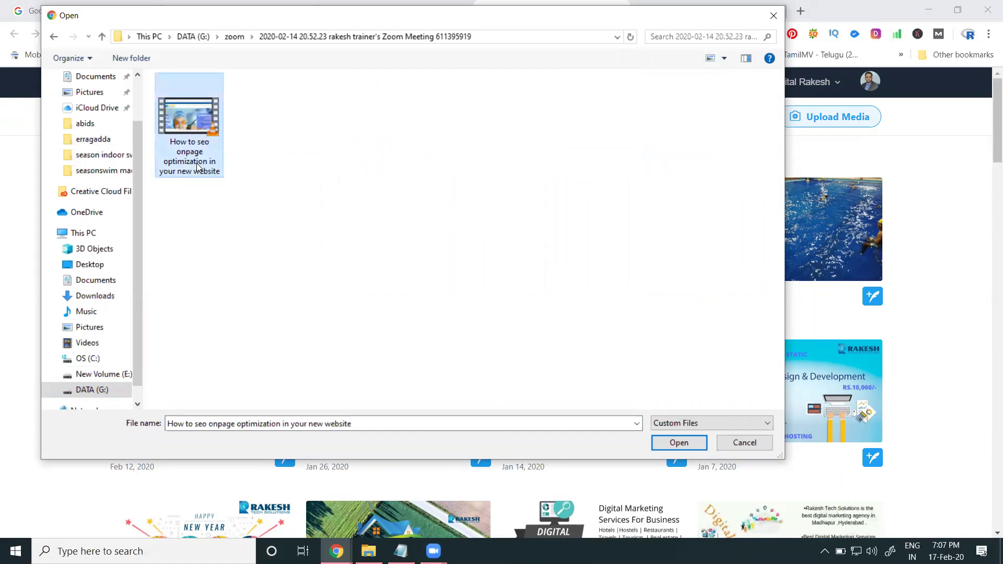
pyautogui.doubleClick(198, 166)
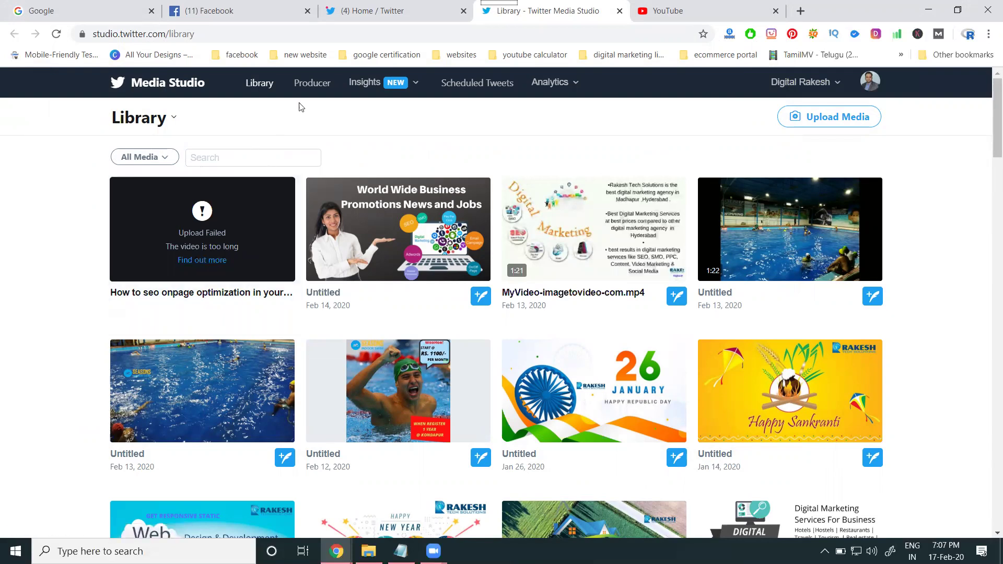
# - Filter Producer broadcasts by Live, then All, scroll to Ended Broadcasts, and go to Twitter home
pyautogui.click(312, 89)
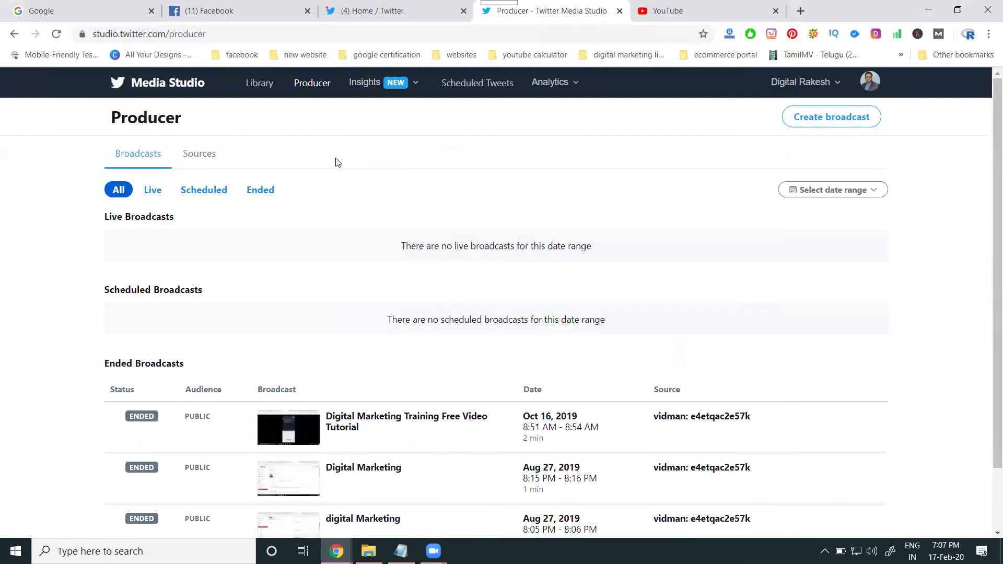
pyautogui.click(155, 192)
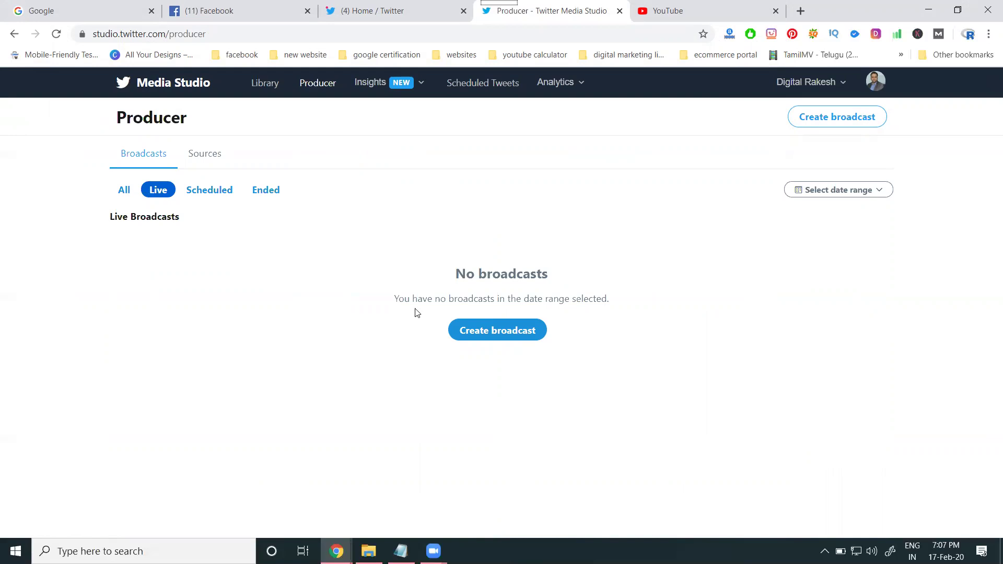
pyautogui.click(125, 190)
pyautogui.scroll(-2, 247, 330)
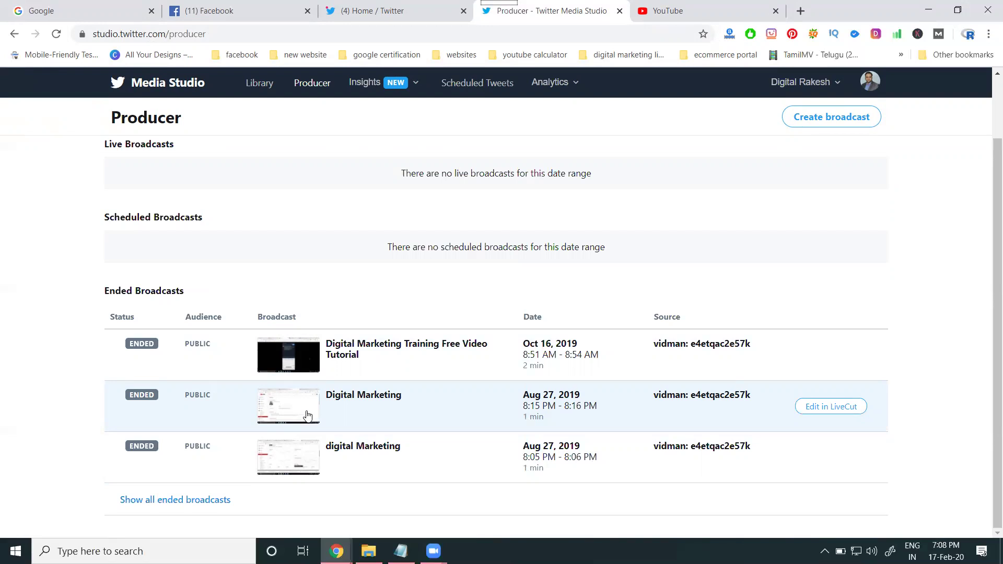
pyautogui.click(367, 6)
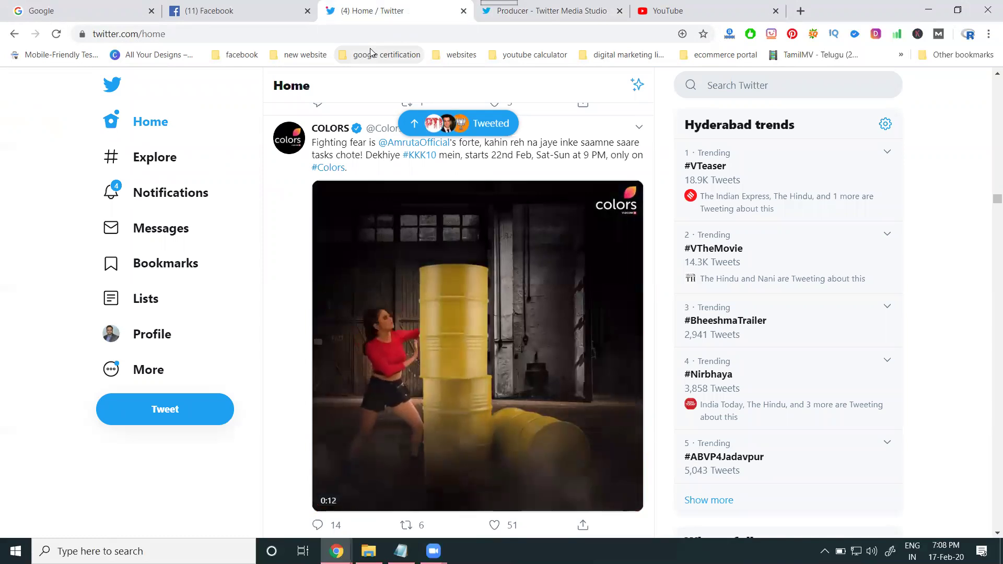
# - Close the Producer tab and play How To Seo Onpage Optimization from your YouTube channel
pyautogui.click(619, 10)
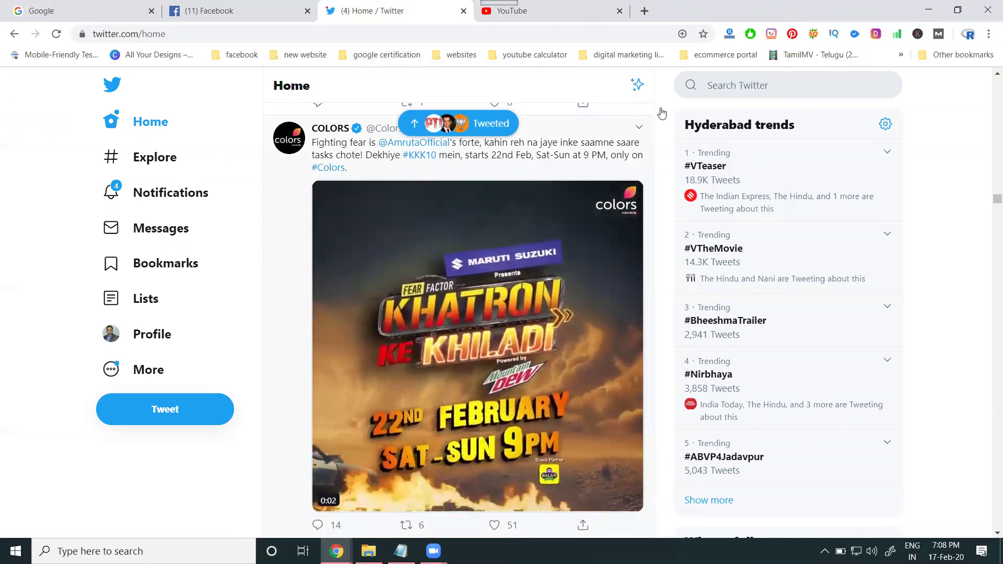
pyautogui.click(586, 5)
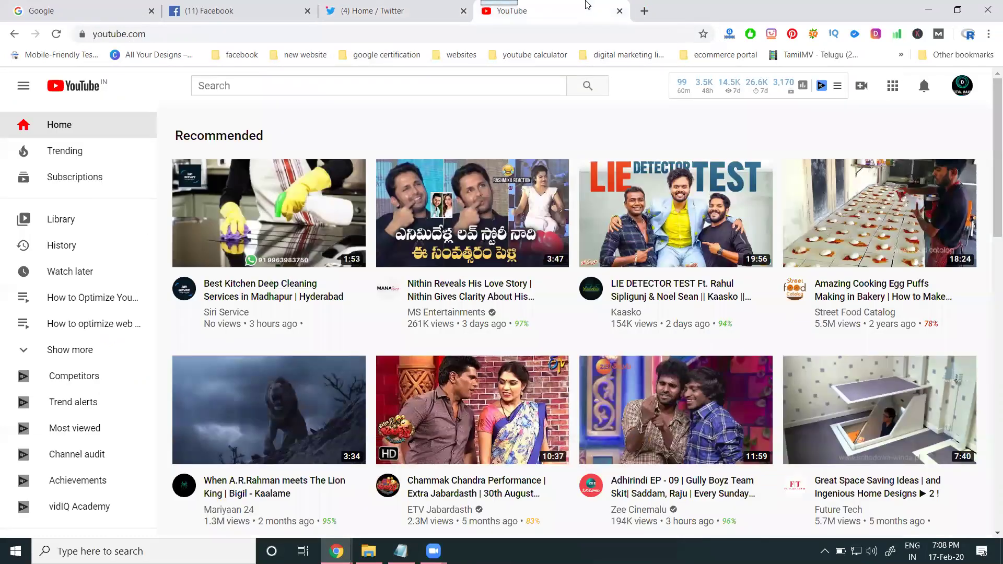
pyautogui.click(955, 97)
pyautogui.click(811, 146)
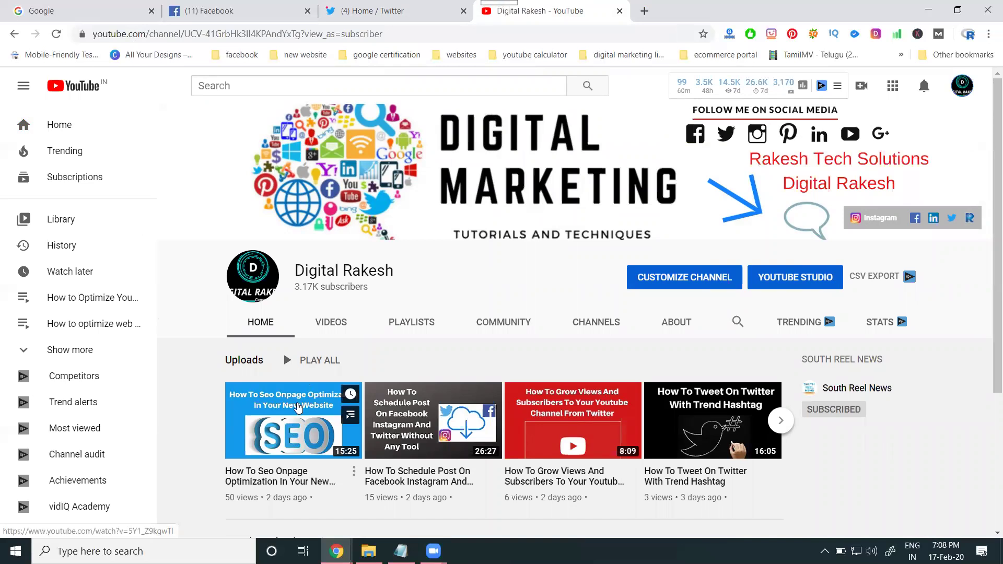
pyautogui.click(320, 322)
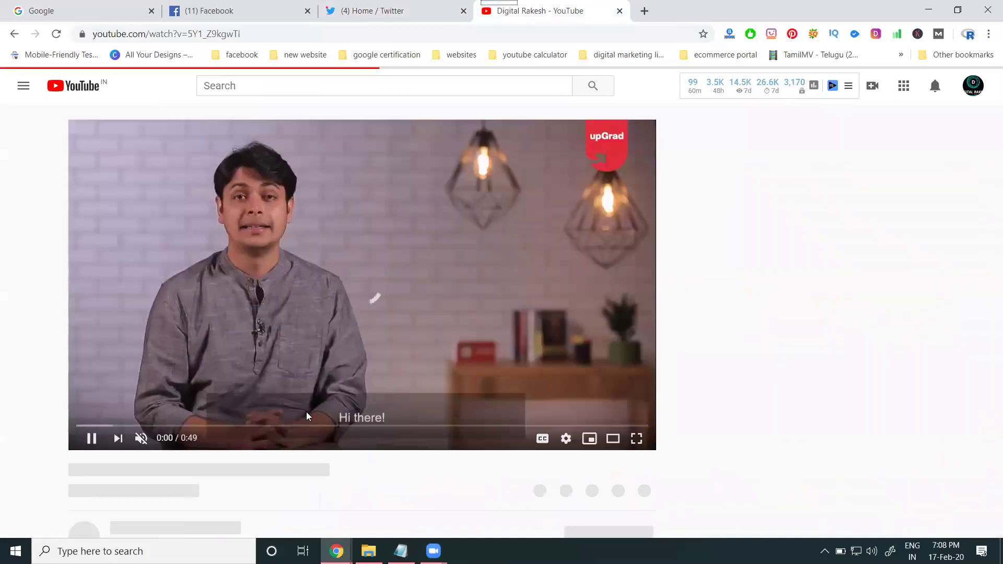
# - Copy the video's title, then tweet the video link through YouTube's Share to Twitter
pyautogui.scroll(-5, 307, 414)
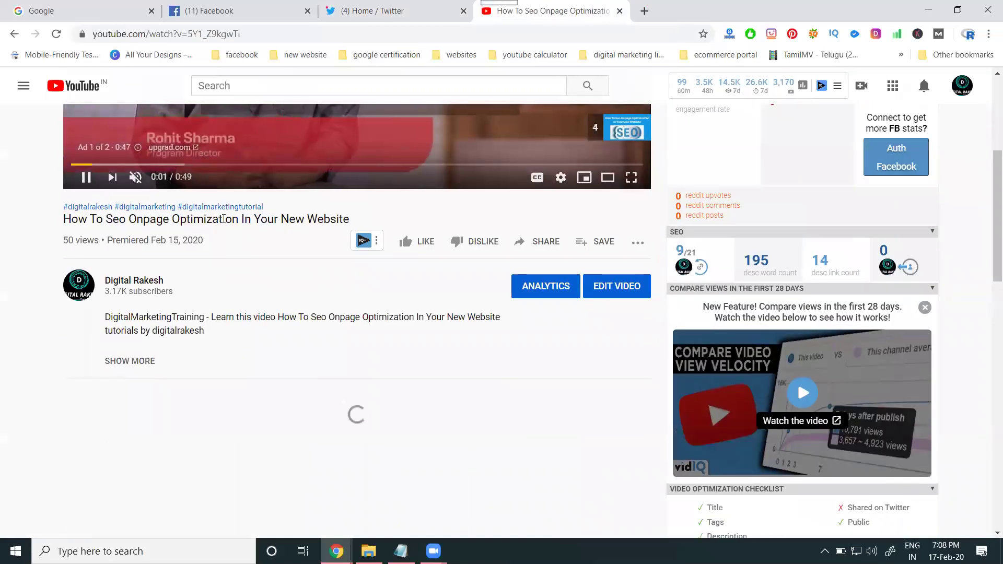
pyautogui.tripleClick(223, 218)
pyautogui.rightClick(233, 219)
pyautogui.click(240, 233)
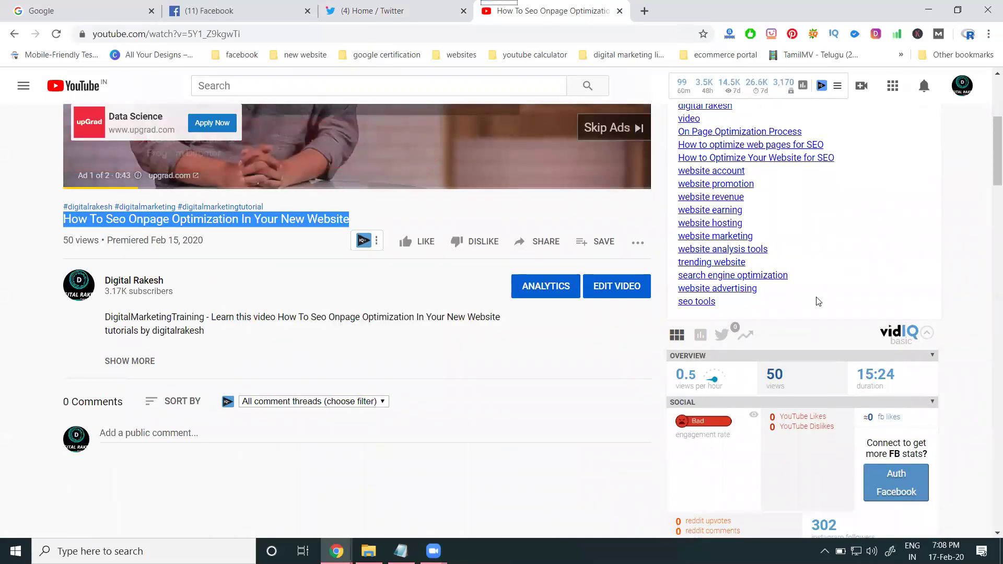
pyautogui.scroll(1, 830, 276)
pyautogui.click(545, 305)
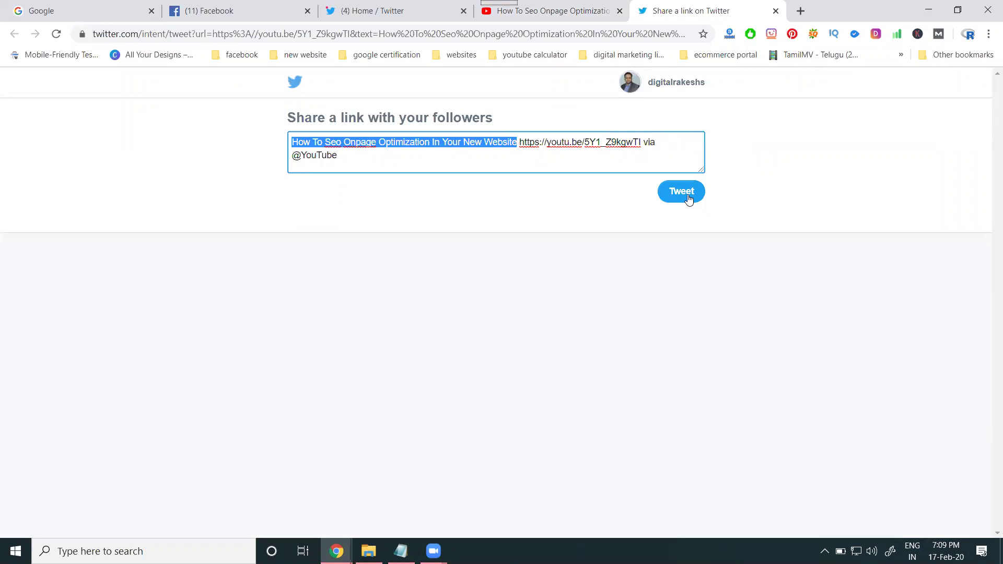
pyautogui.click(688, 199)
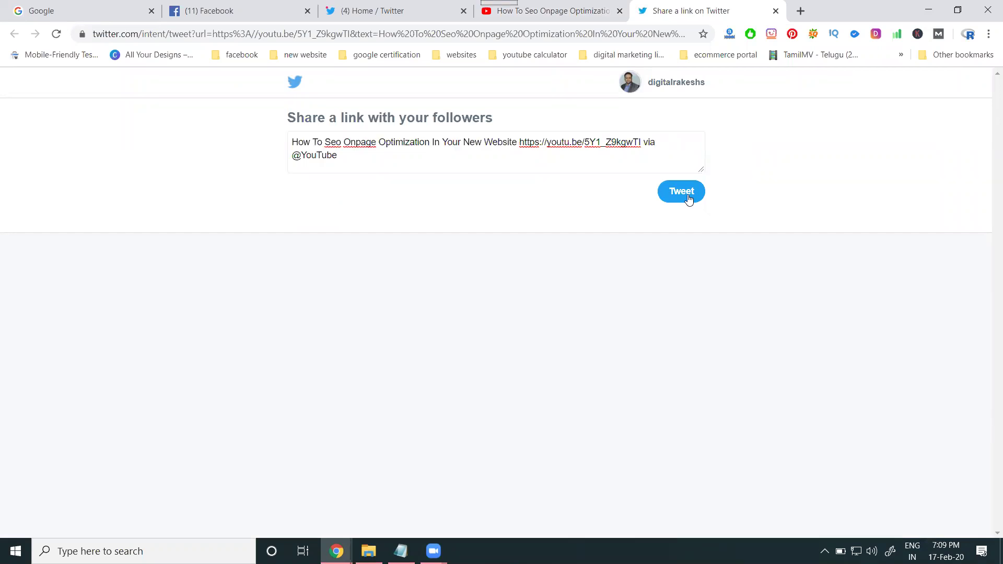
# - Open the Twitter profile and scroll down to the newly shared video tweet
pyautogui.click(383, 19)
pyautogui.click(140, 333)
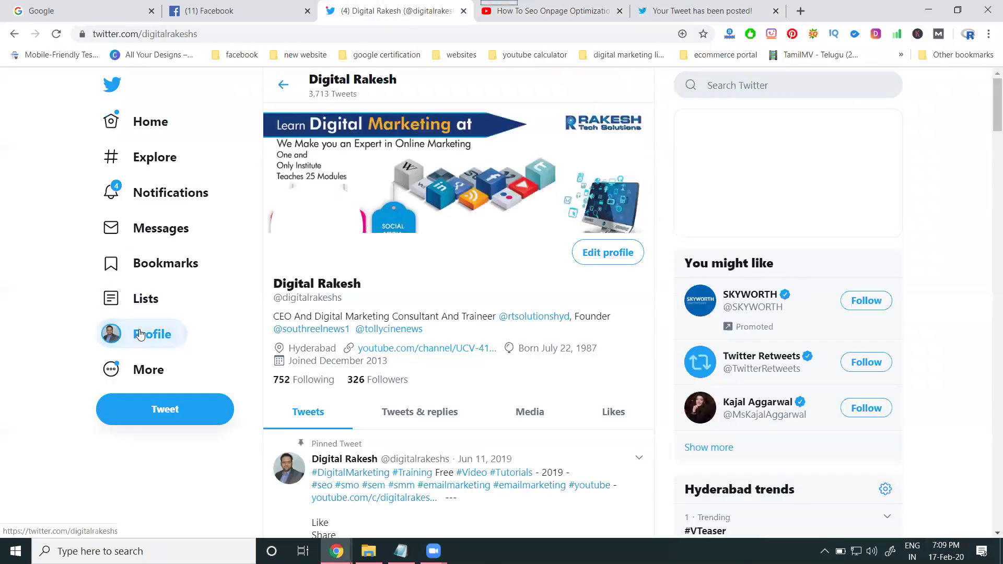
pyautogui.scroll(-9, 390, 269)
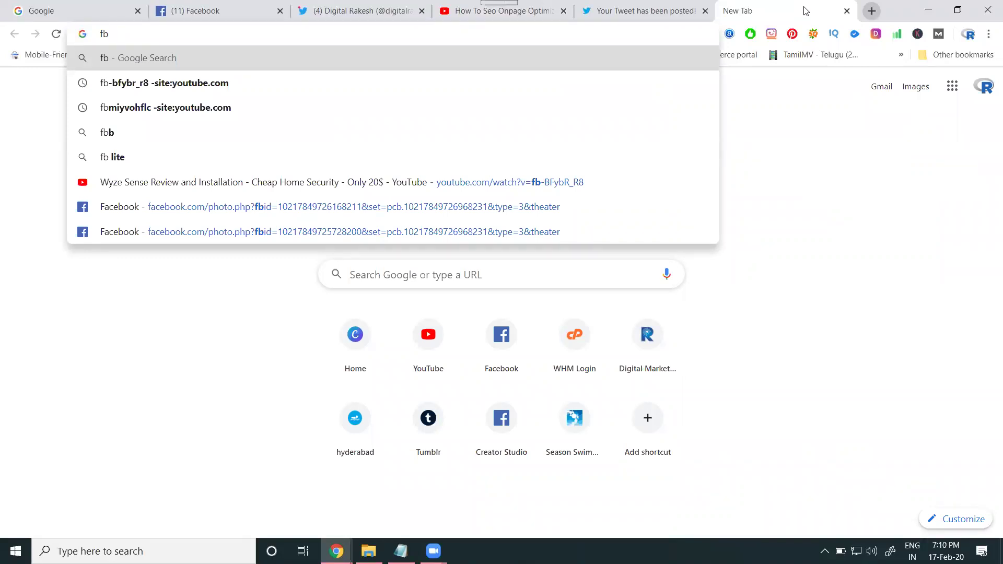
# - Search Google for 'fblinker', open FBlinker.com, log in with Facebook, and reach the link form
pyautogui.write('linked')
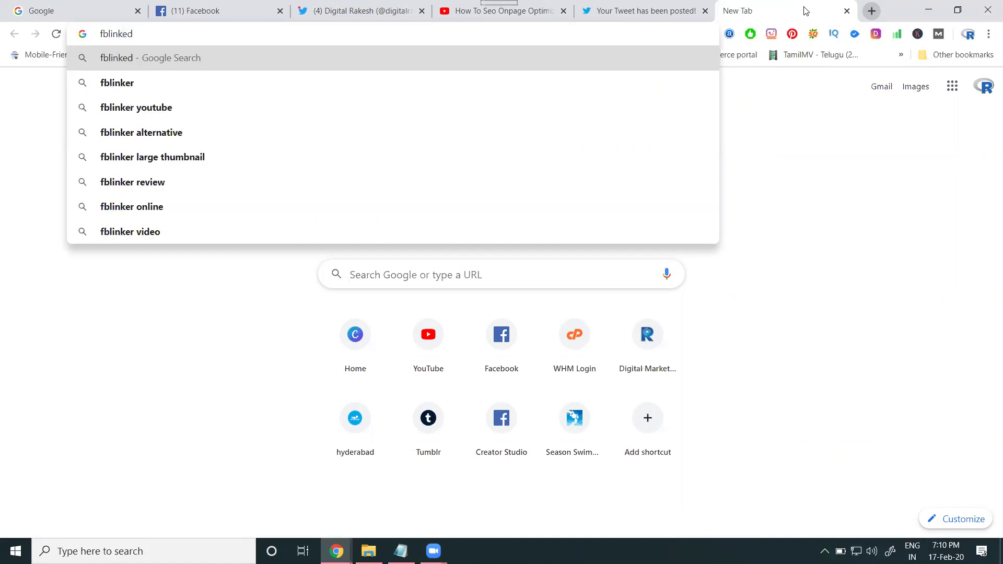
pyautogui.press('BackSpace')
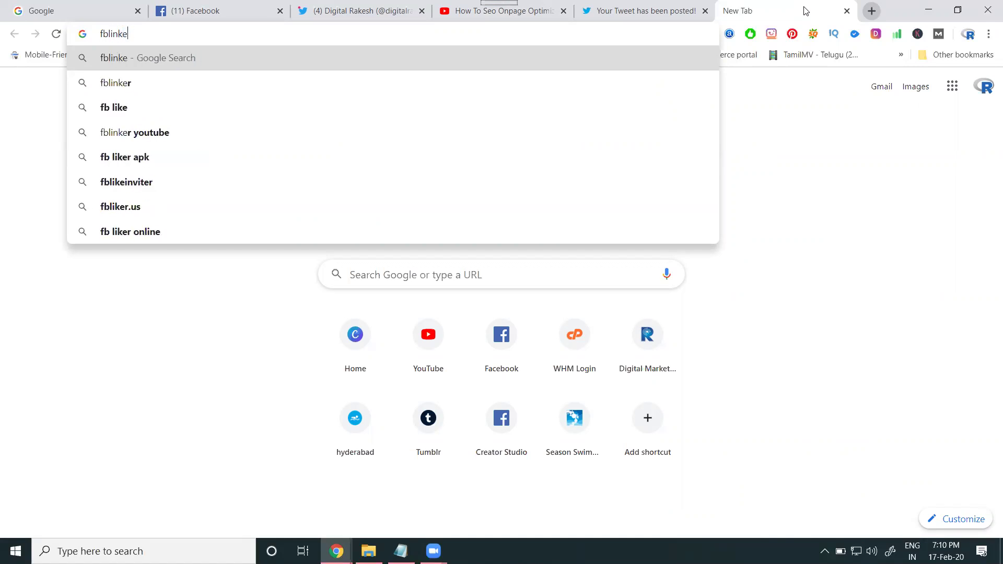
pyautogui.write('r')
pyautogui.press('Return')
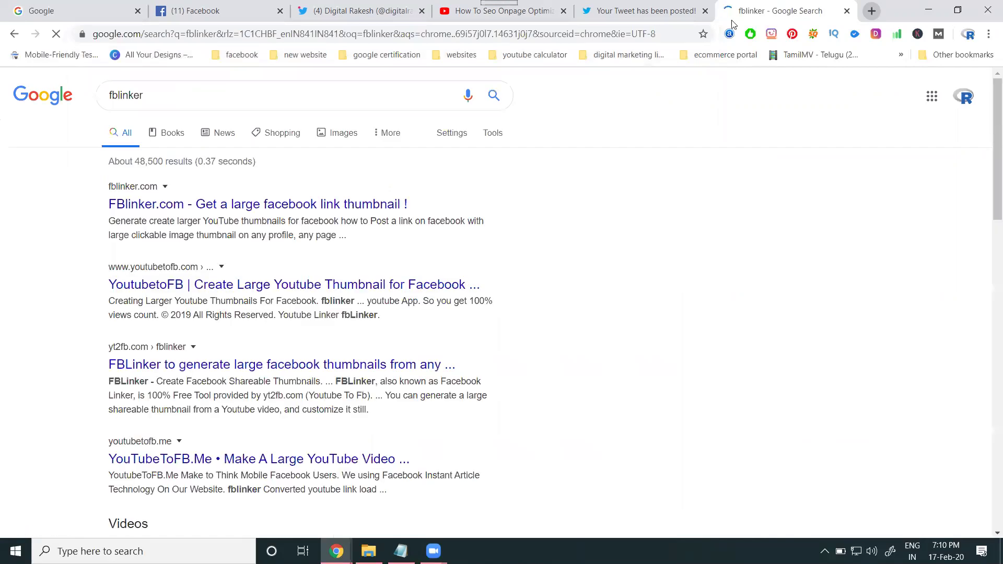
pyautogui.click(144, 188)
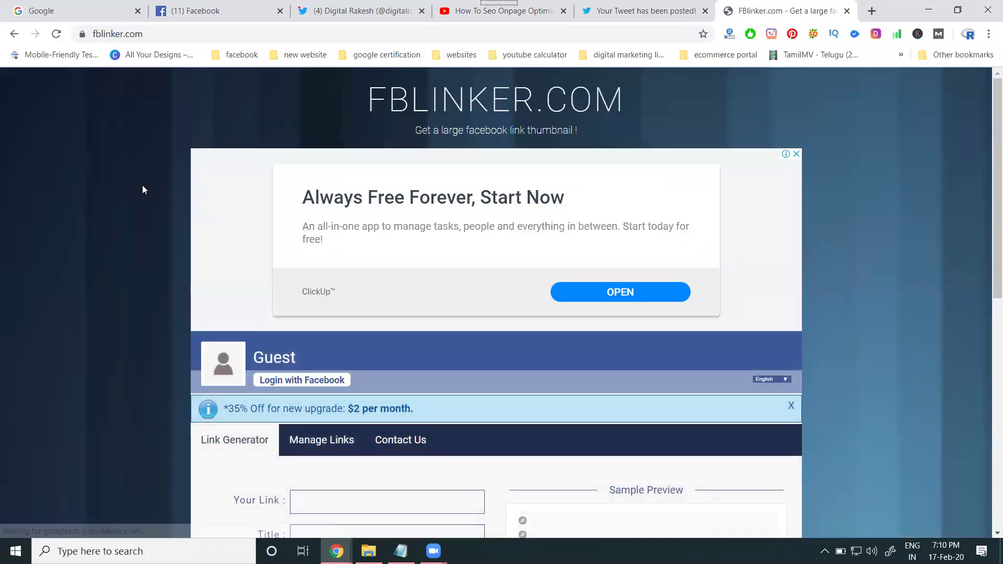
pyautogui.click(281, 383)
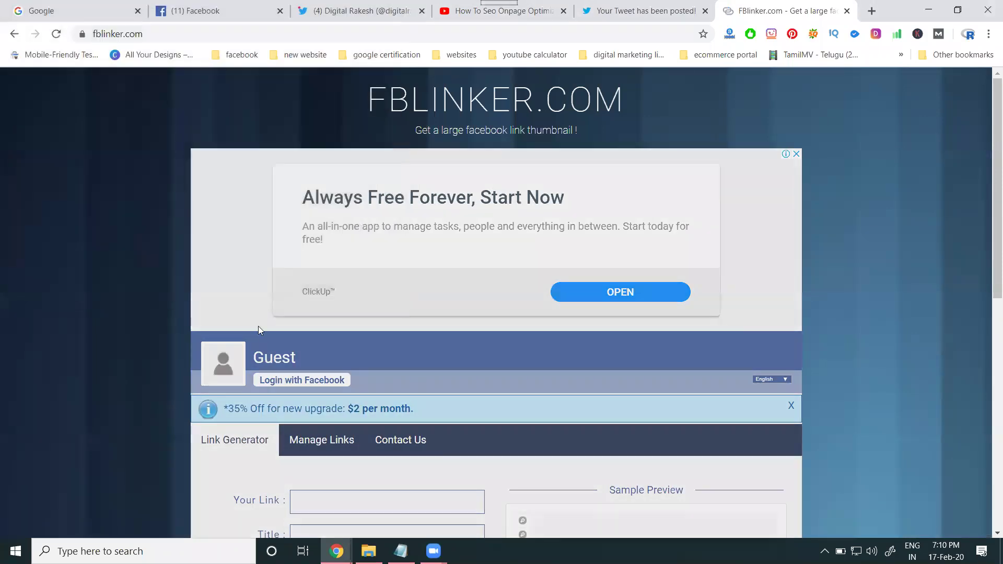
pyautogui.scroll(-5, 258, 321)
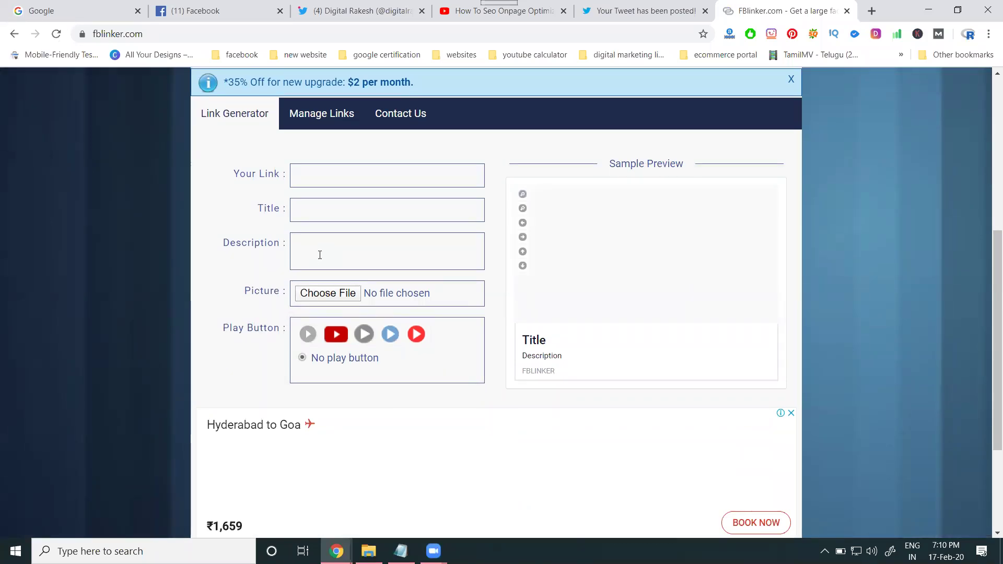
# - Paste the YouTube video's web address into FBLinker's Your Link field
pyautogui.click(496, 10)
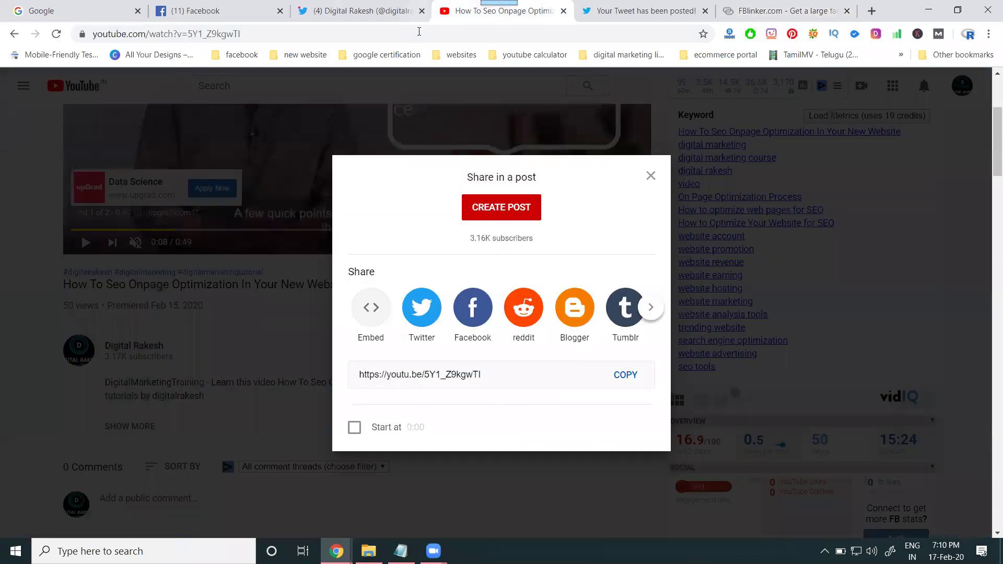
pyautogui.click(418, 33)
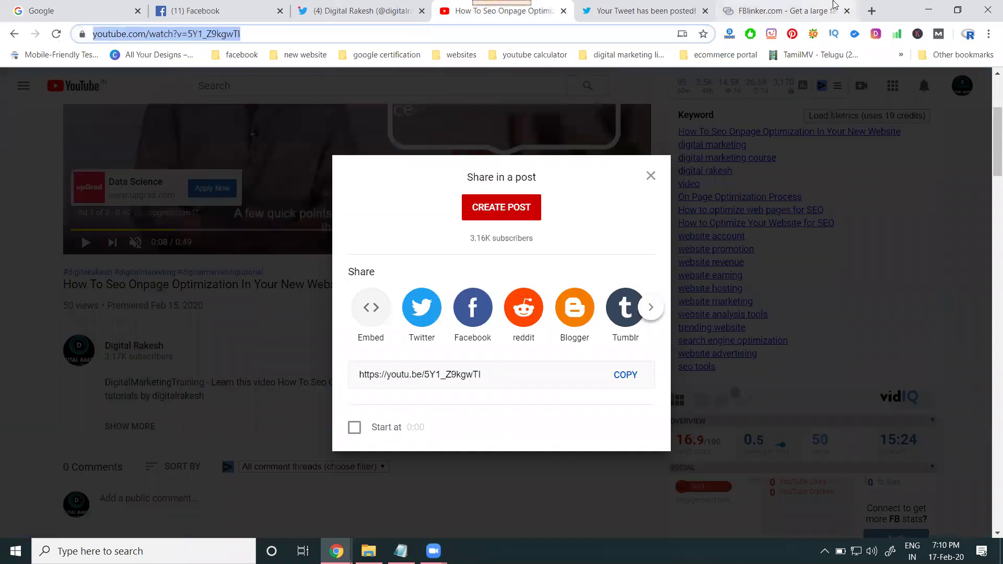
pyautogui.click(828, 12)
pyautogui.click(338, 169)
pyautogui.hotkey('ctrl', 'v')
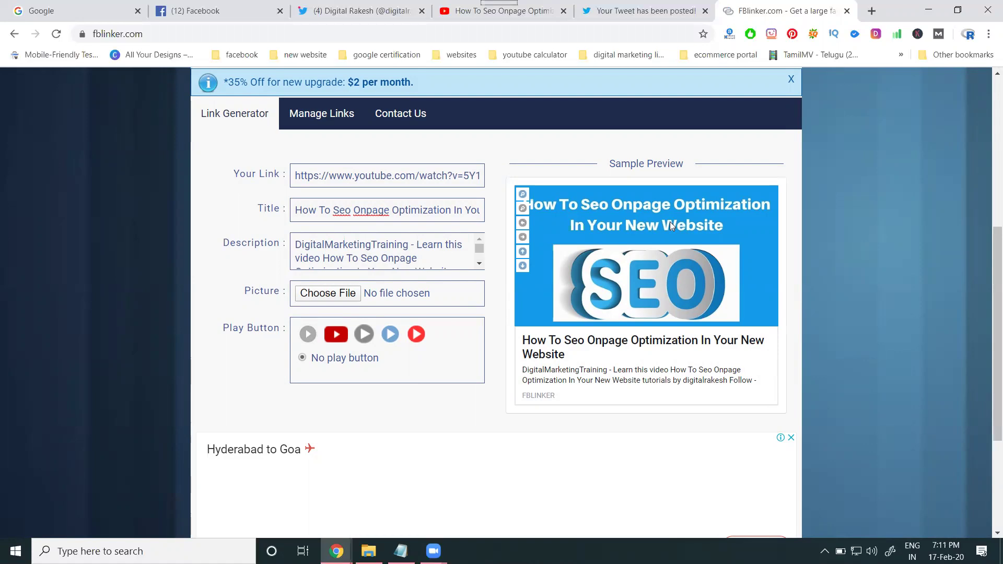
# - On YouTube, close the Share dialog and select the video's full title
pyautogui.click(496, 10)
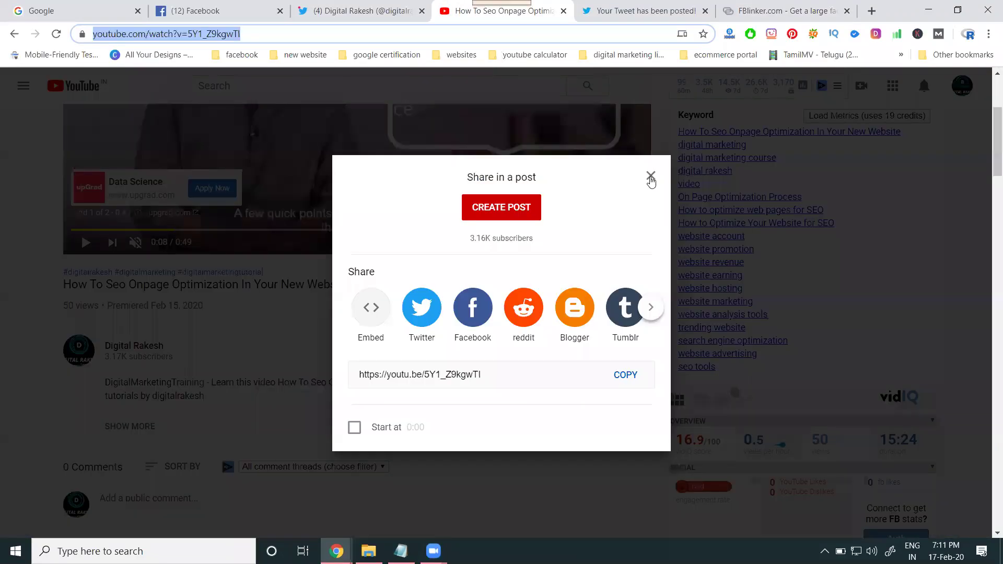
pyautogui.click(651, 178)
pyautogui.tripleClick(214, 285)
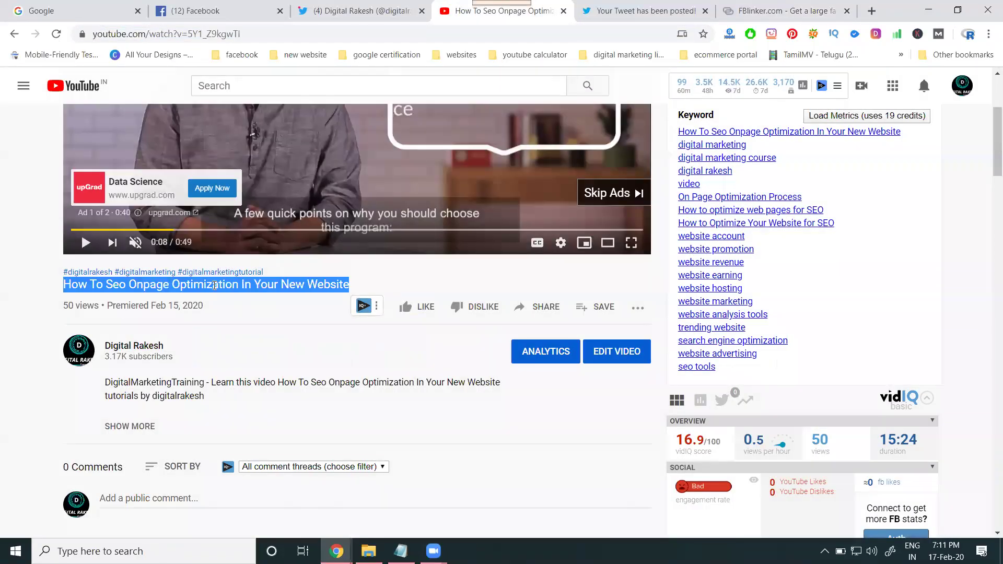
# - Google the copied video title, accept the spelling correction, and select the crazyegg result heading
pyautogui.hotkey('ctrl', 'c')
pyautogui.click(47, 10)
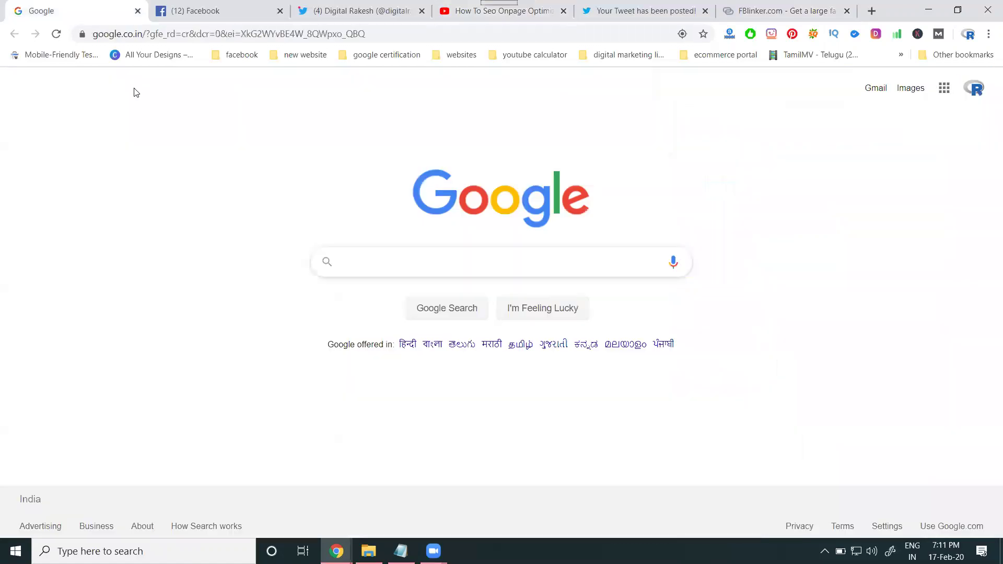
pyautogui.hotkey('ctrl', 'v')
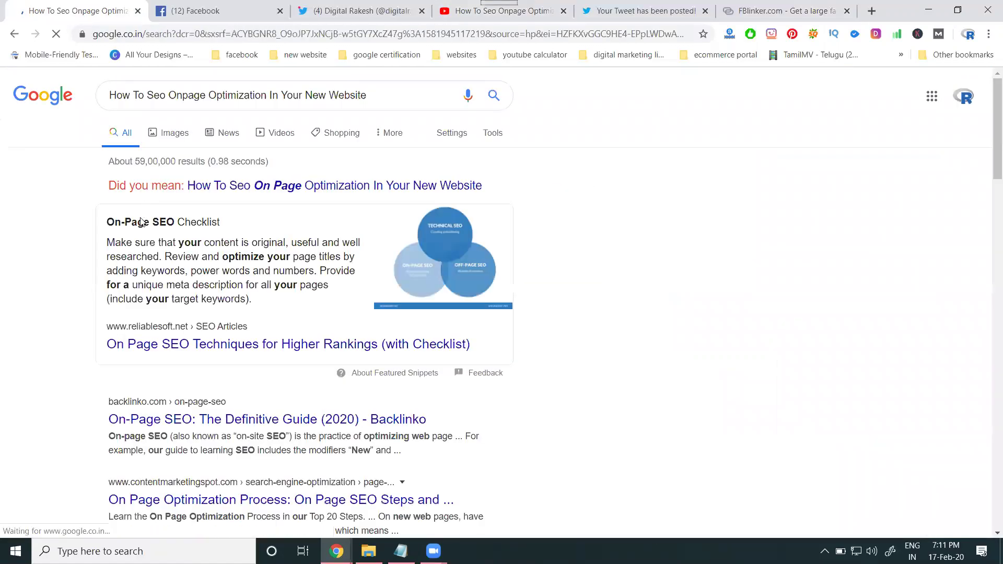
pyautogui.click(330, 195)
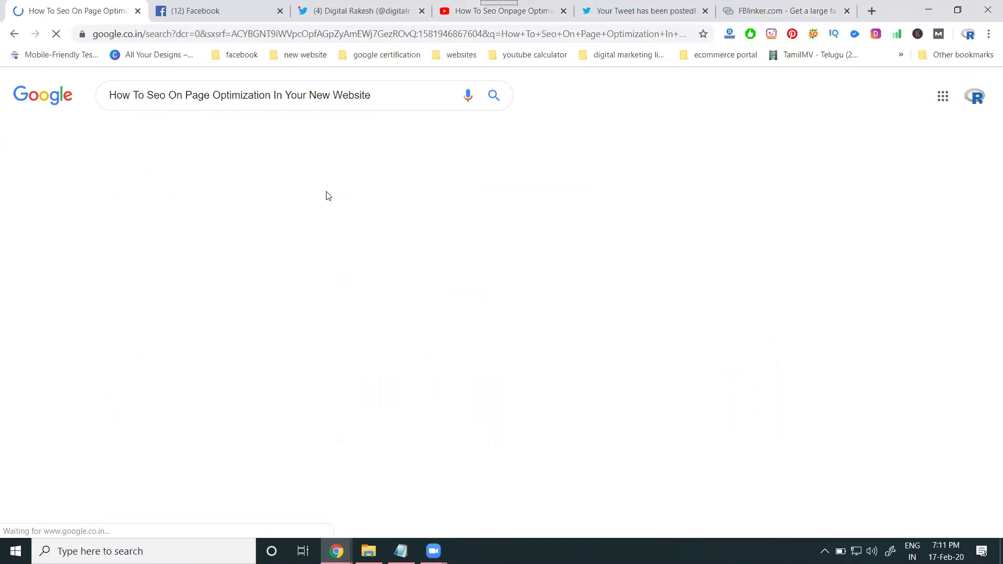
pyautogui.scroll(-5, 319, 217)
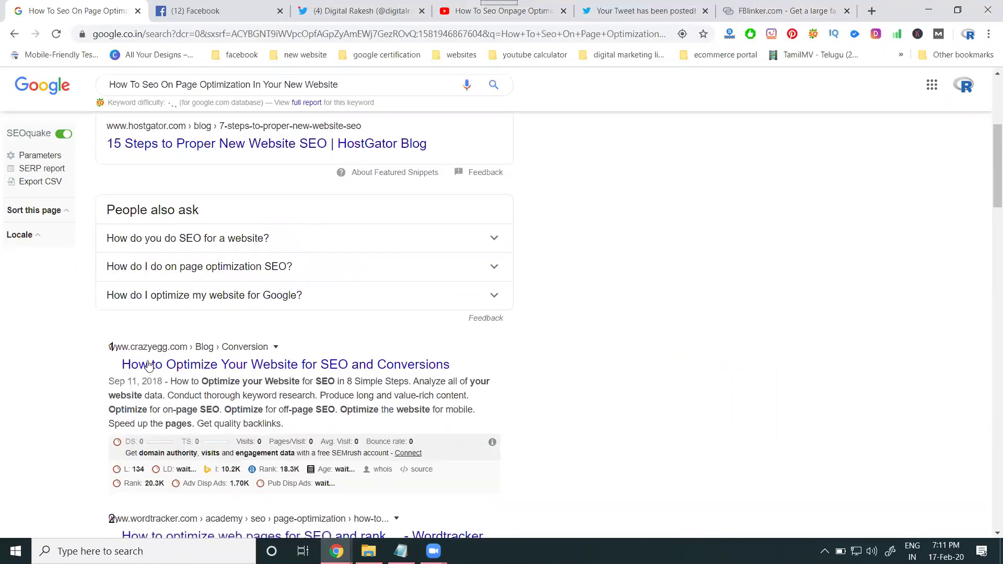
pyautogui.moveTo(119, 365); pyautogui.dragTo(451, 365)
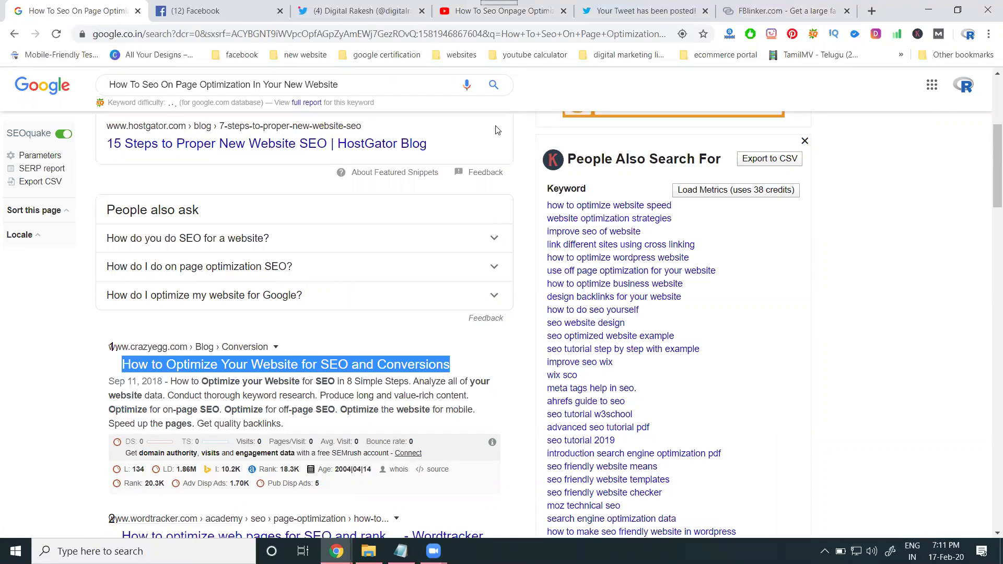
# - Replace FBLinker's Title with 'How to Optimize Your Website for SEO and Conversions'
pyautogui.click(599, 10)
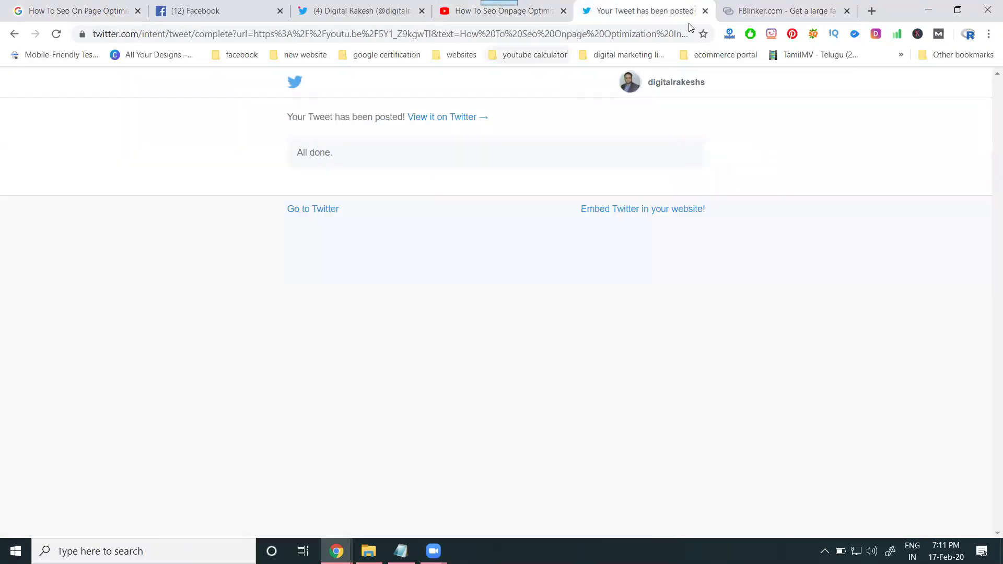
pyautogui.click(751, 11)
pyautogui.tripleClick(333, 216)
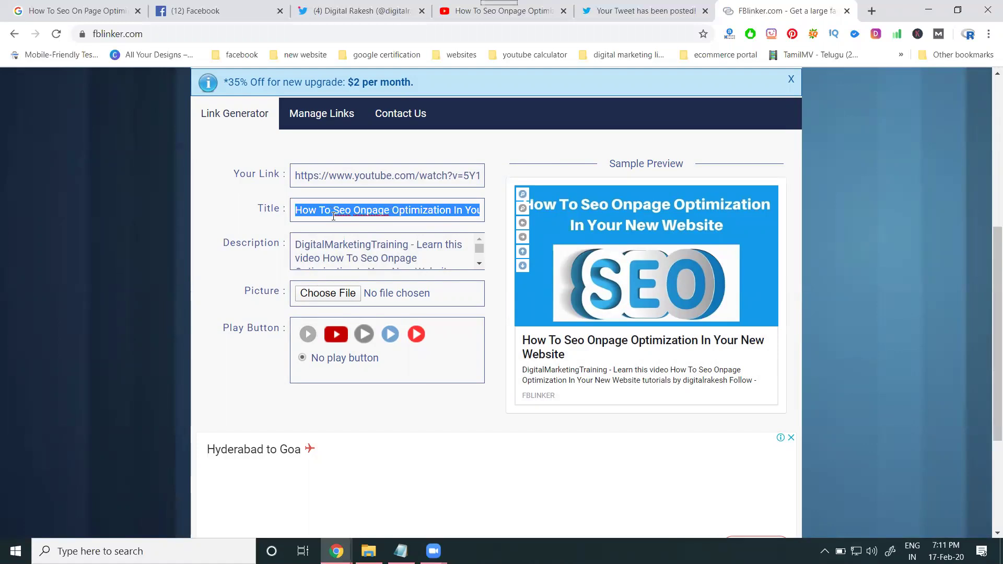
pyautogui.hotkey('ctrl', 'v')
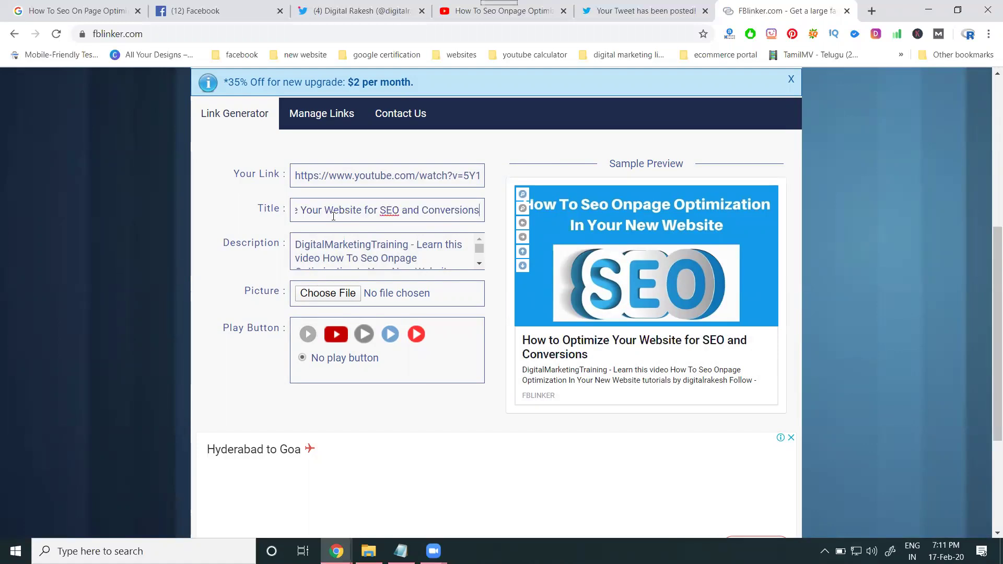
pyautogui.press('Home')
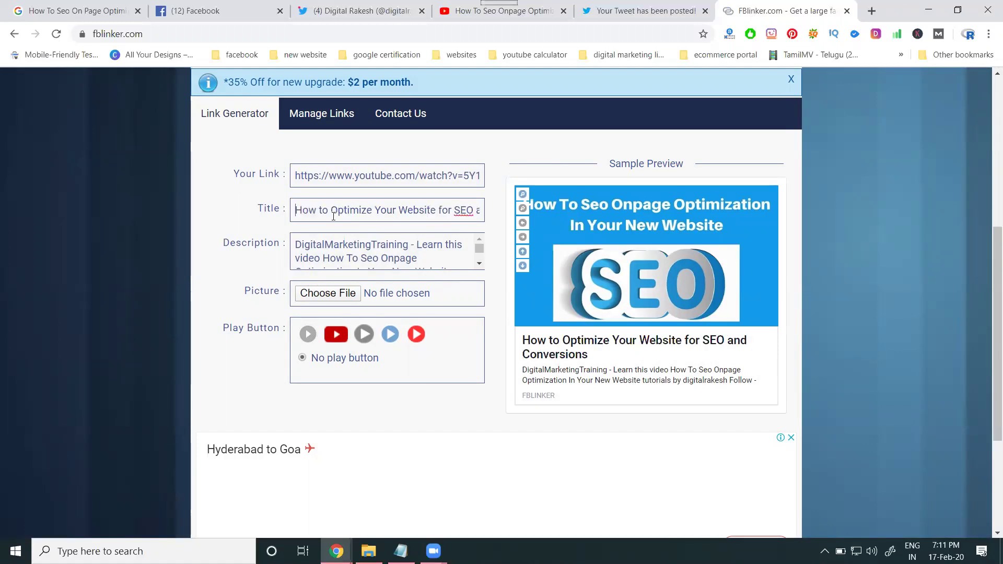
# - Swap the old video title in the Description for the new heading
pyautogui.click(324, 256)
pyautogui.hotkey('shift', 'Right')
pyautogui.hotkey('shift', 'Right')
pyautogui.hotkey('shift', 'Right')
pyautogui.hotkey('shift', 'Right')
pyautogui.hotkey('shift', 'Right')
pyautogui.hotkey('shift', 'Right')
pyautogui.hotkey('shift', 'Right')
pyautogui.hotkey('shift', 'Right')
pyautogui.hotkey('shift', 'Right')
pyautogui.hotkey('shift', 'Right')
pyautogui.hotkey('shift', 'Right')
pyautogui.hotkey('shift', 'Right')
pyautogui.hotkey('shift', 'Right')
pyautogui.hotkey('shift', 'Right')
pyautogui.hotkey('shift', 'Right')
pyautogui.hotkey('shift', 'Right')
pyautogui.hotkey('shift', 'Right')
pyautogui.hotkey('shift', 'Right')
pyautogui.hotkey('shift', 'Right')
pyautogui.hotkey('shift', 'Right')
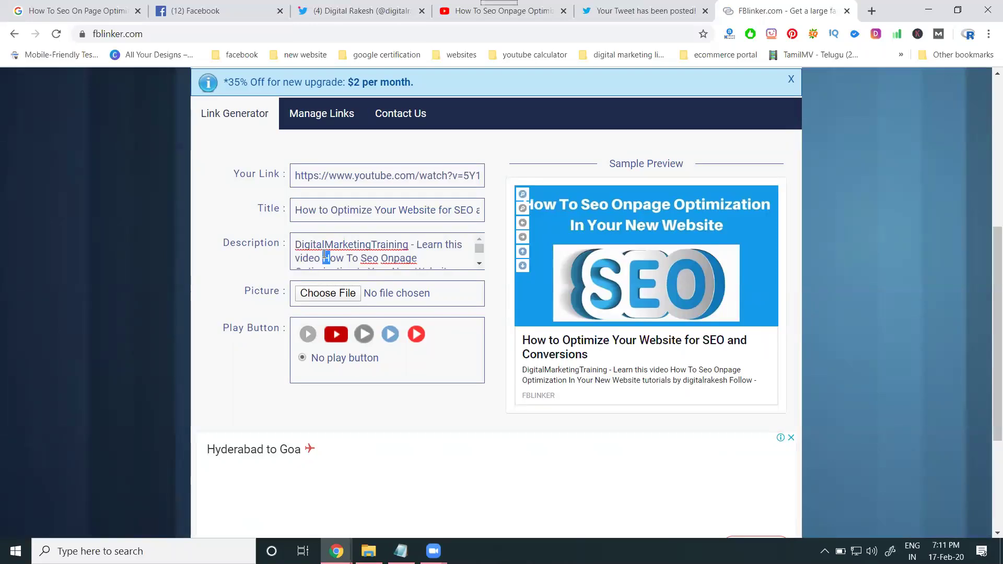
pyautogui.hotkey('shift', 'Right')
pyautogui.hotkey('shift', 'Right')
pyautogui.hotkey('shift', 'Right')
pyautogui.hotkey('shift', 'Right')
pyautogui.hotkey('shift', 'Right')
pyautogui.hotkey('shift', 'Right')
pyautogui.hotkey('shift', 'Right')
pyautogui.hotkey('shift', 'Right')
pyautogui.hotkey('shift', 'Right')
pyautogui.hotkey('shift', 'Right')
pyautogui.hotkey('shift', 'Right')
pyautogui.hotkey('shift', 'Right')
pyautogui.hotkey('shift', 'Right')
pyautogui.hotkey('shift', 'Right')
pyautogui.hotkey('shift', 'Right')
pyautogui.hotkey('shift', 'Right')
pyautogui.hotkey('shift', 'Right')
pyautogui.hotkey('shift', 'Right')
pyautogui.hotkey('shift', 'Right')
pyautogui.hotkey('shift', 'Right')
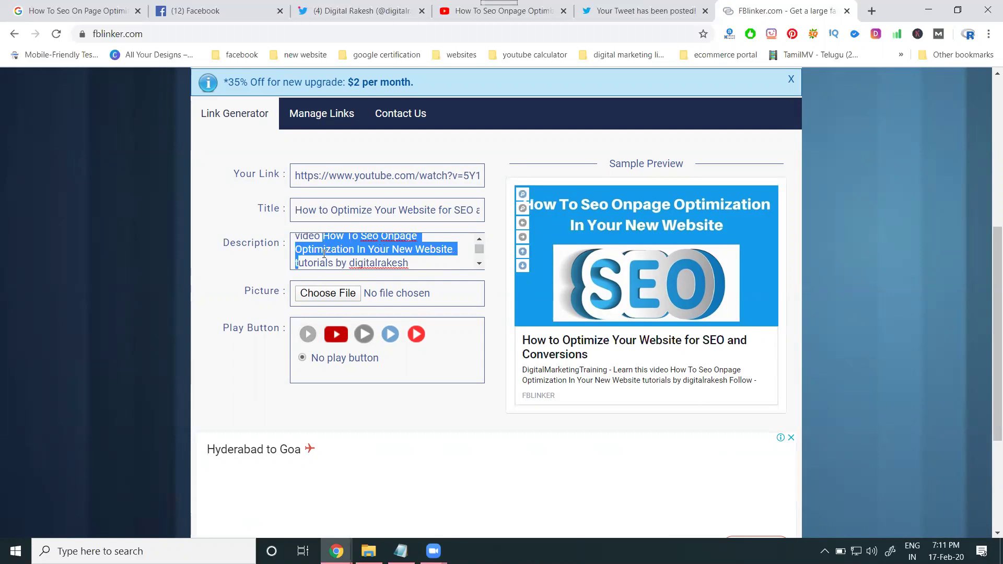
pyautogui.hotkey('shift', 'Left')
pyautogui.hotkey('shift', 'Left')
pyautogui.hotkey('ctrl', 'v')
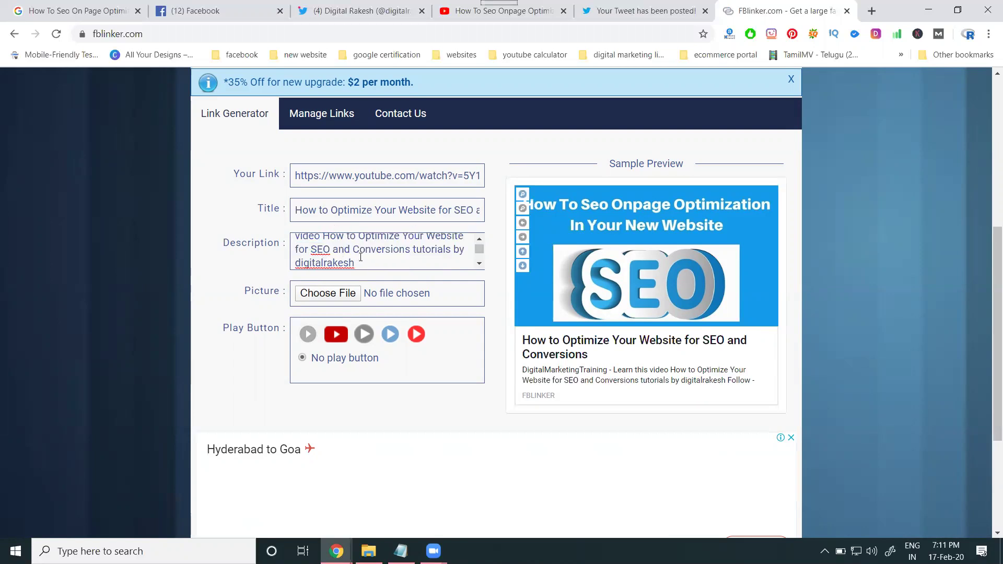
pyautogui.hotkey('shift', 'Up')
pyautogui.hotkey('shift', 'Up')
pyautogui.hotkey('shift', 'Up')
pyautogui.hotkey('shift', 'Up')
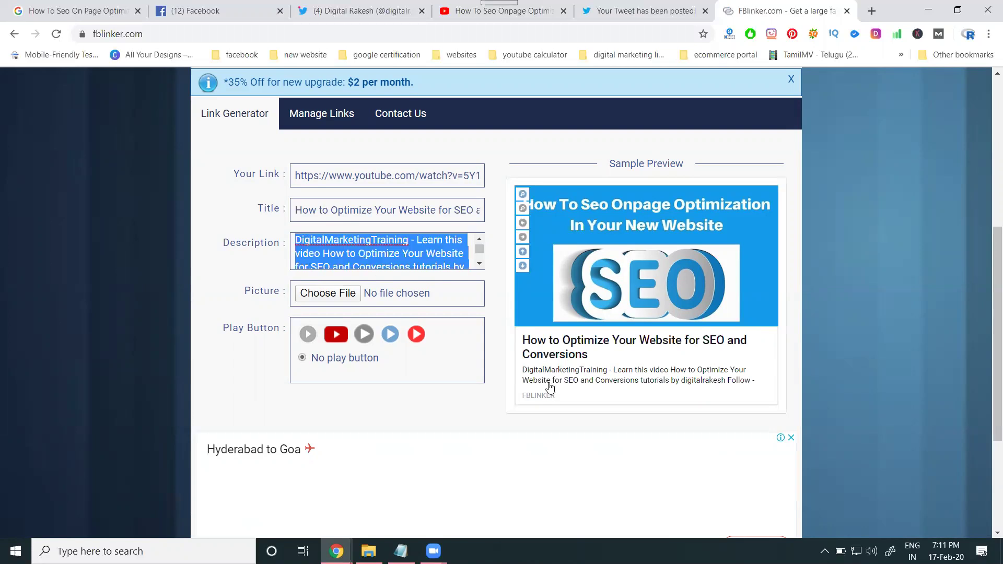
# - Try the YouTube, grey, blue and red play button styles on the thumbnail, then remove it
pyautogui.scroll(-4, 371, 408)
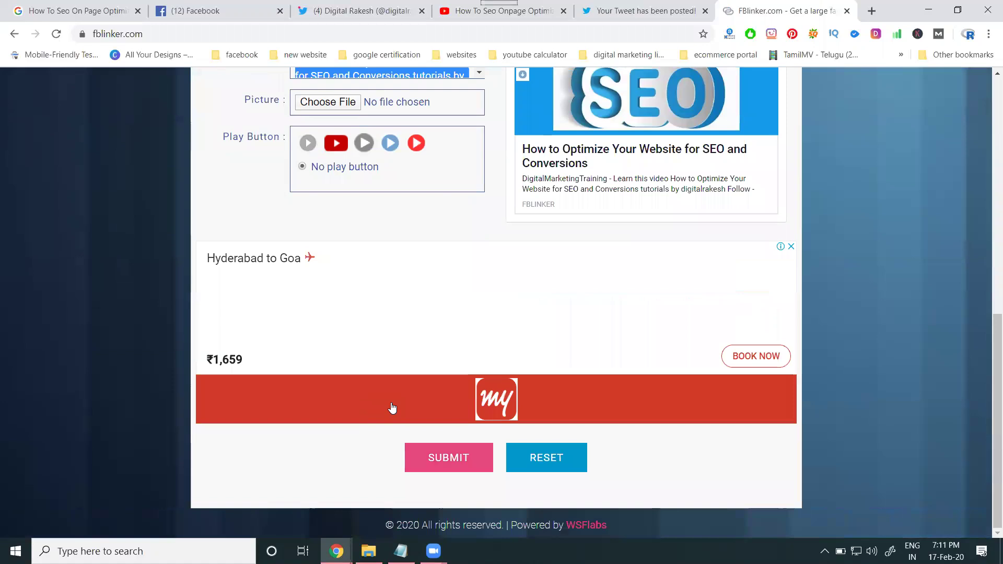
pyautogui.scroll(3, 419, 392)
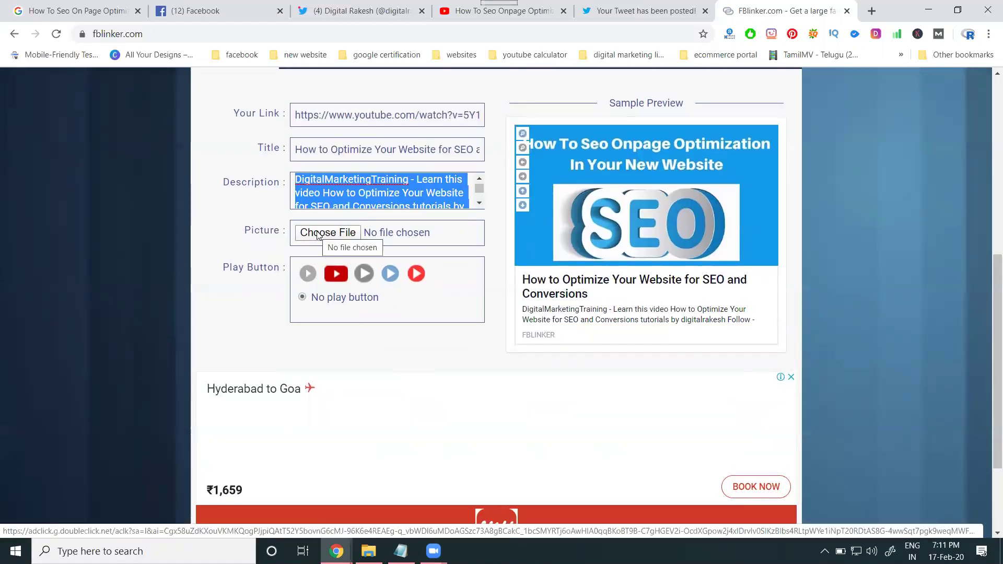
pyautogui.click(338, 276)
pyautogui.click(366, 274)
pyautogui.click(391, 274)
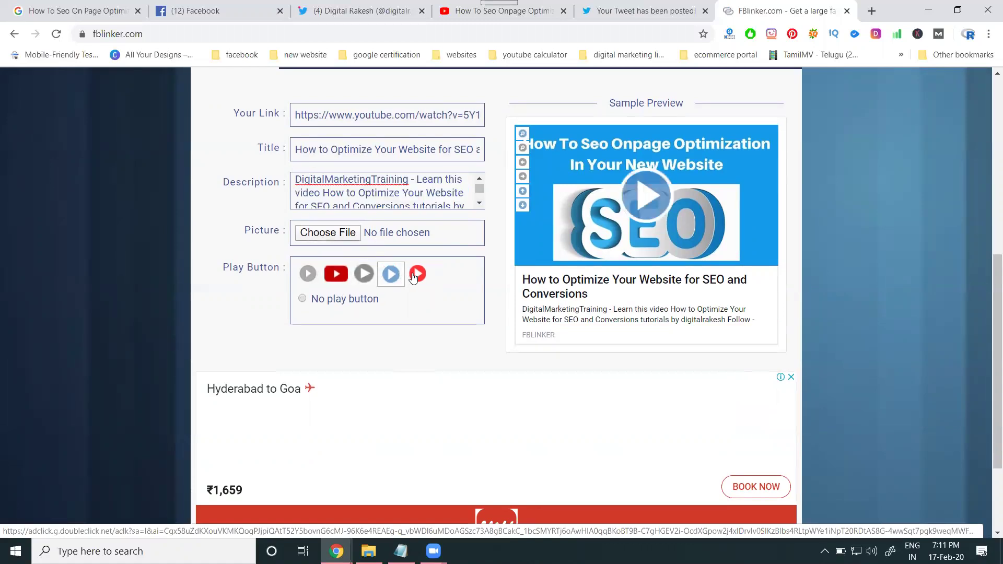
pyautogui.click(417, 274)
pyautogui.click(307, 274)
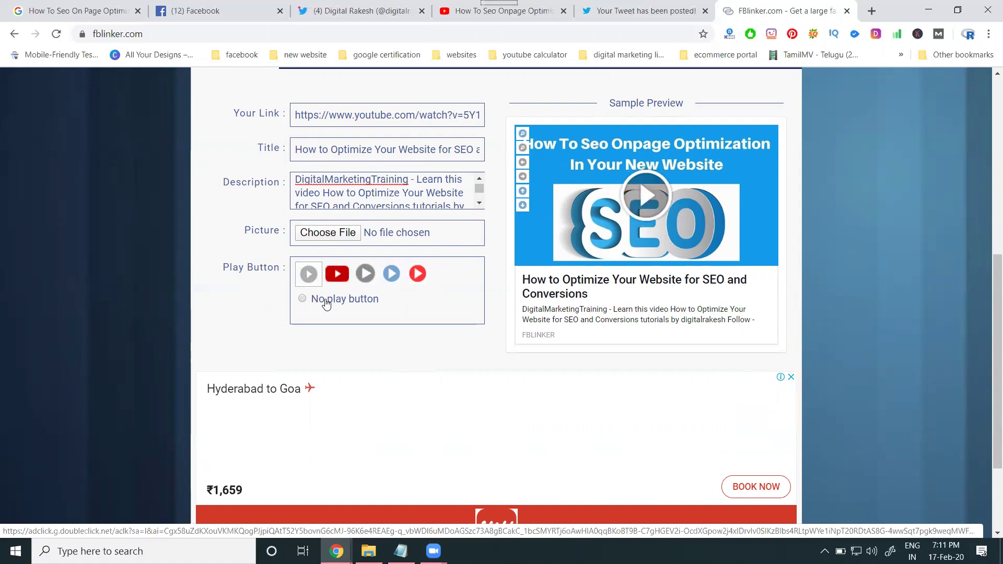
pyautogui.click(314, 299)
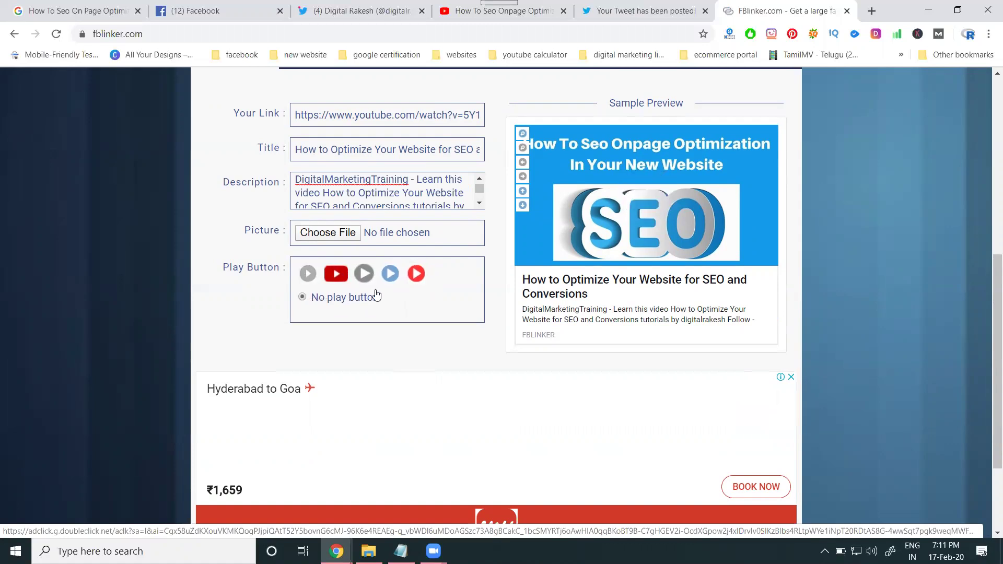
# - Add the play button back and settle on the red round style
pyautogui.click(342, 275)
pyautogui.click(365, 274)
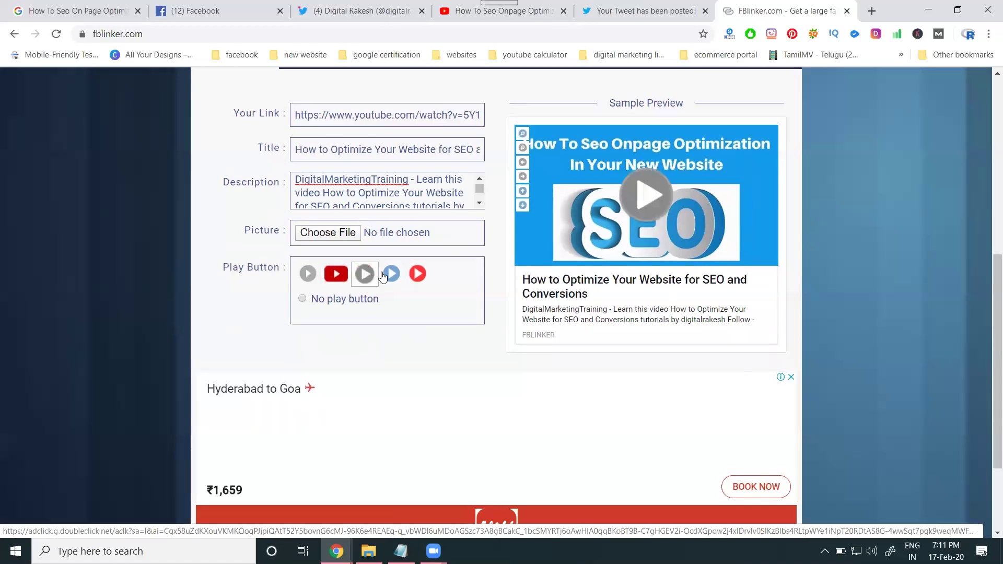
pyautogui.click(391, 273)
pyautogui.click(417, 274)
pyautogui.scroll(-5, 416, 274)
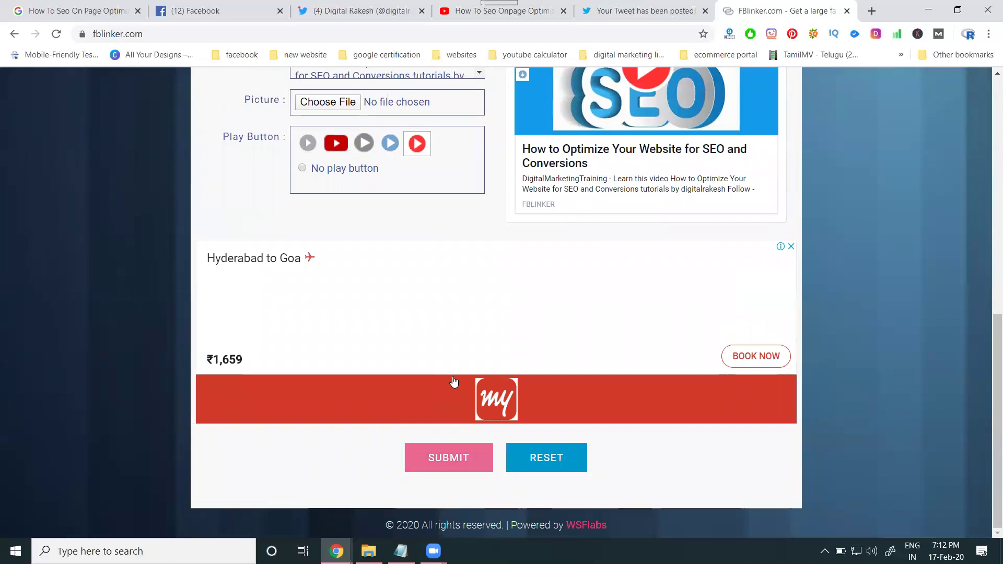
pyautogui.press('Return')
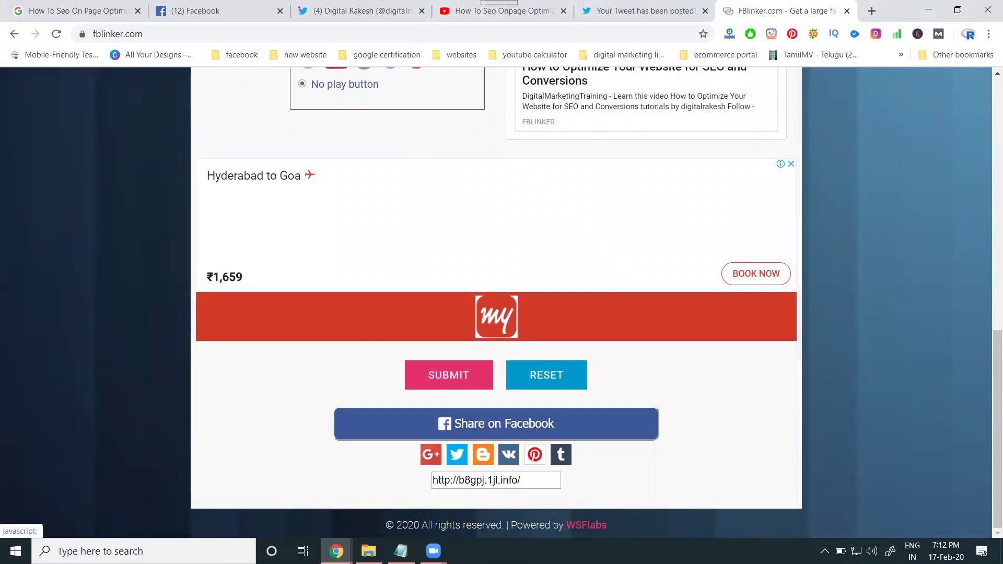
pyautogui.click(457, 454)
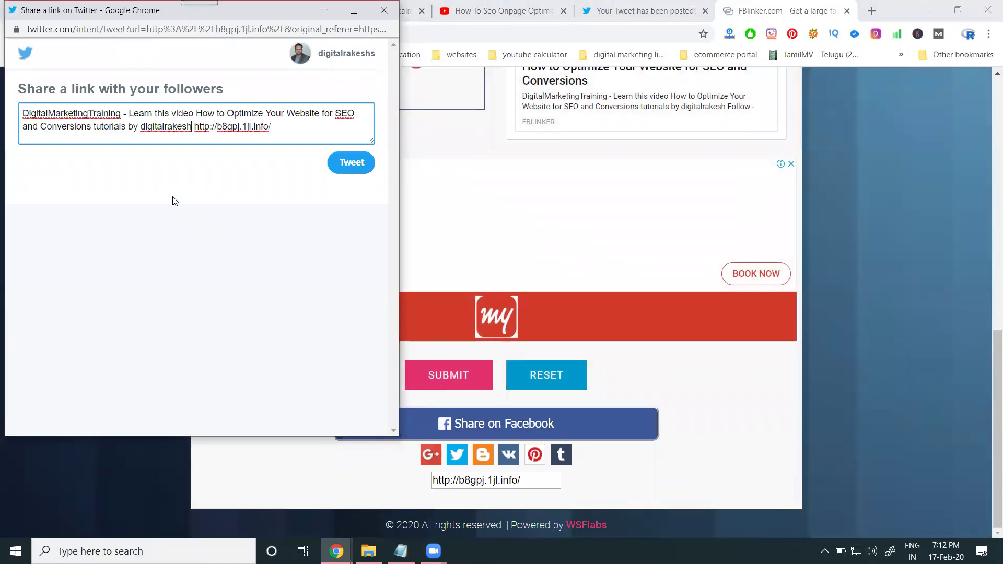
pyautogui.write('-')
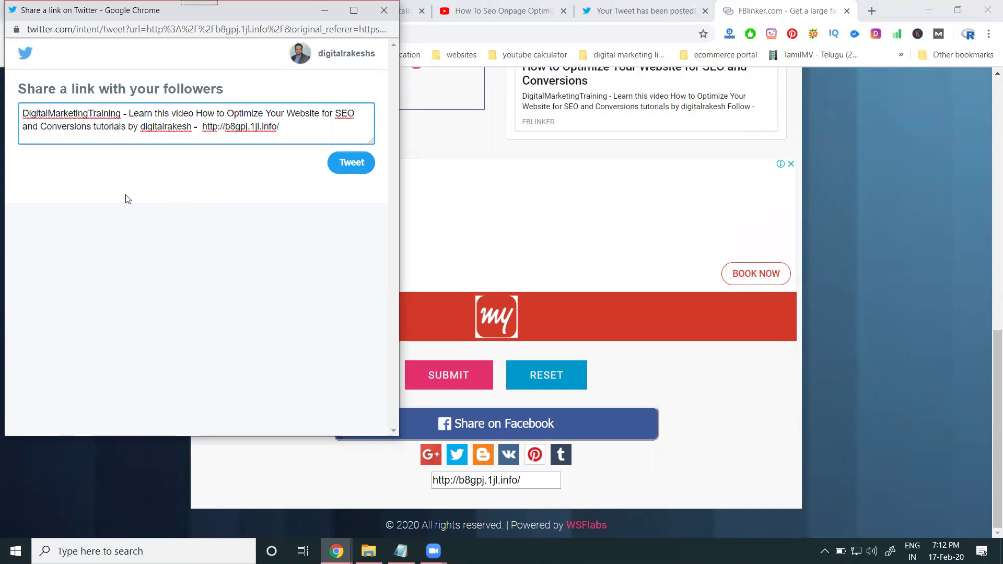
pyautogui.click(140, 126)
pyautogui.write('#')
pyautogui.click(23, 113)
pyautogui.write('#')
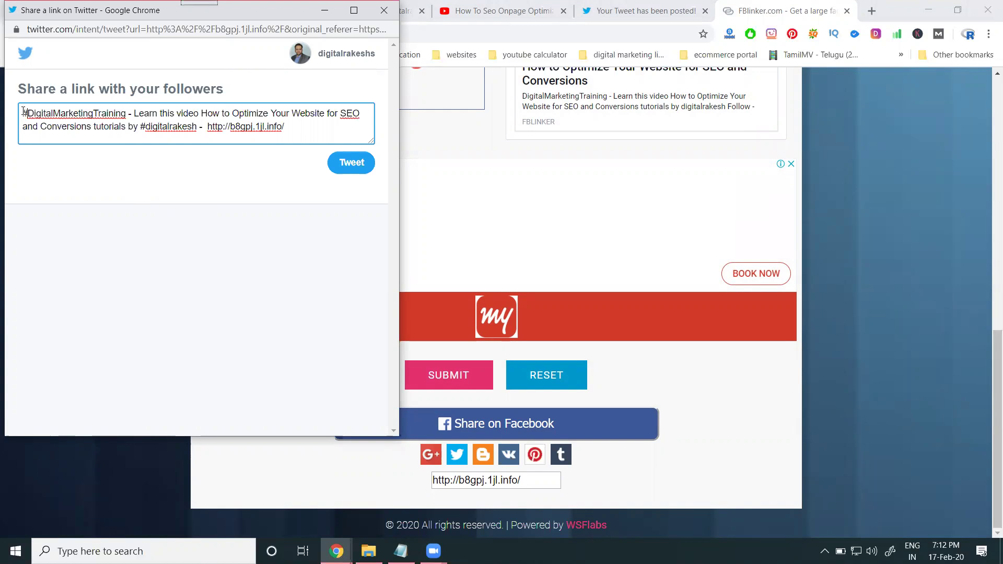
pyautogui.click(342, 112)
pyautogui.write('#')
pyautogui.click(352, 163)
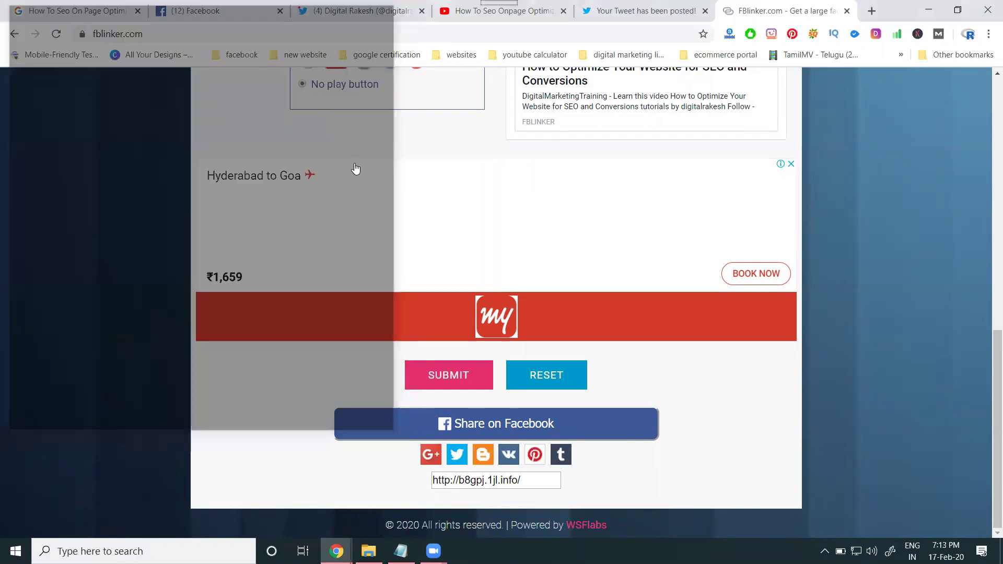
# - Reload the Twitter profile to confirm the short-link tweet with its large thumbnail card
pyautogui.click(337, 12)
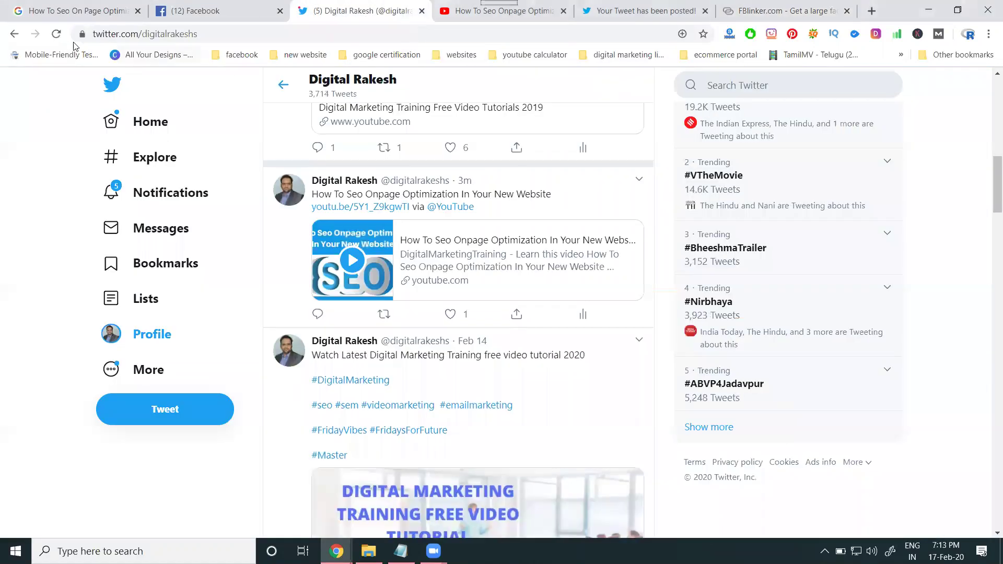
pyautogui.click(57, 34)
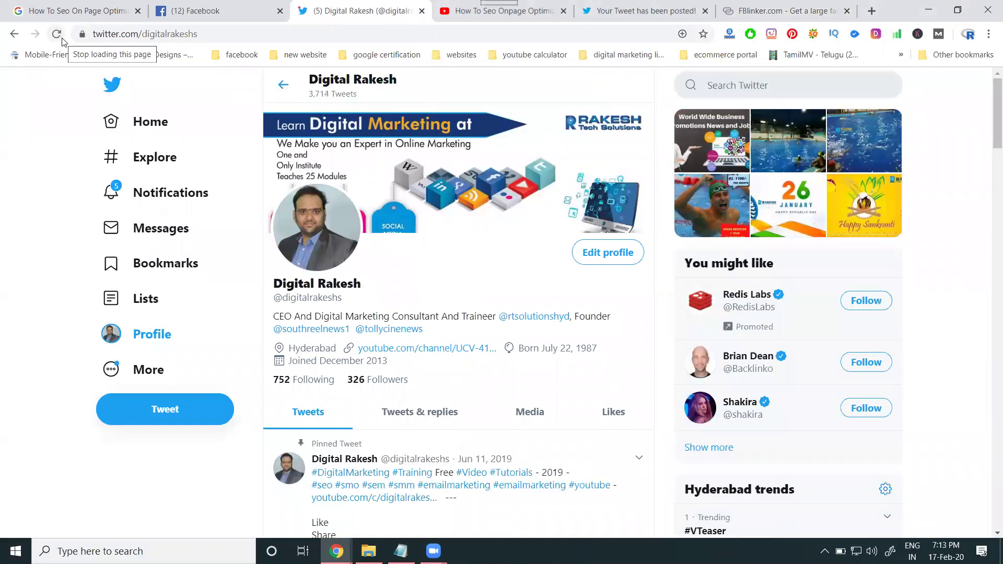
pyautogui.scroll(-15, 438, 242)
pyautogui.scroll(3, 439, 241)
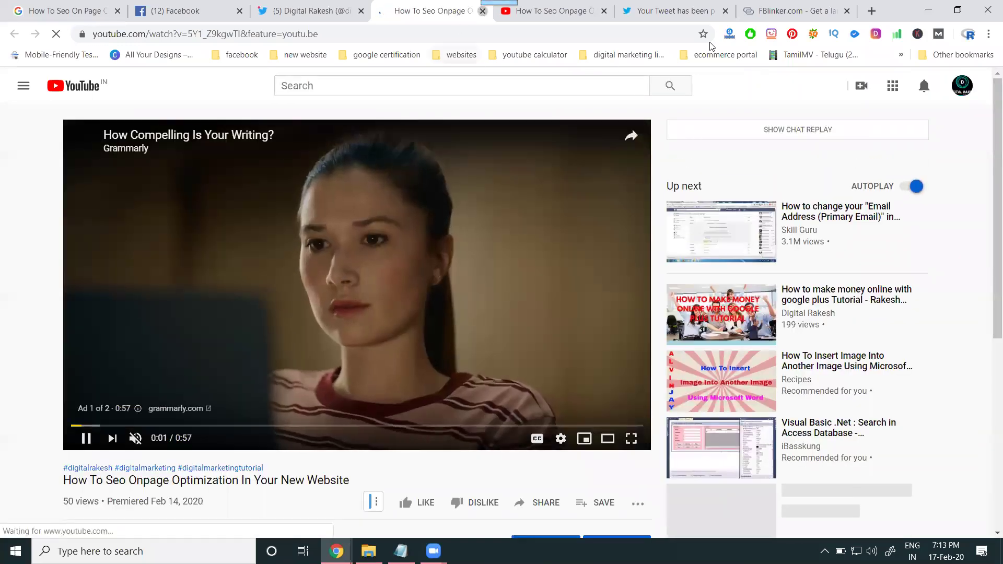
# - Close the YouTube video tab and return to the FBLinker page
pyautogui.click(360, 11)
pyautogui.click(783, 10)
pyautogui.scroll(7, 600, 243)
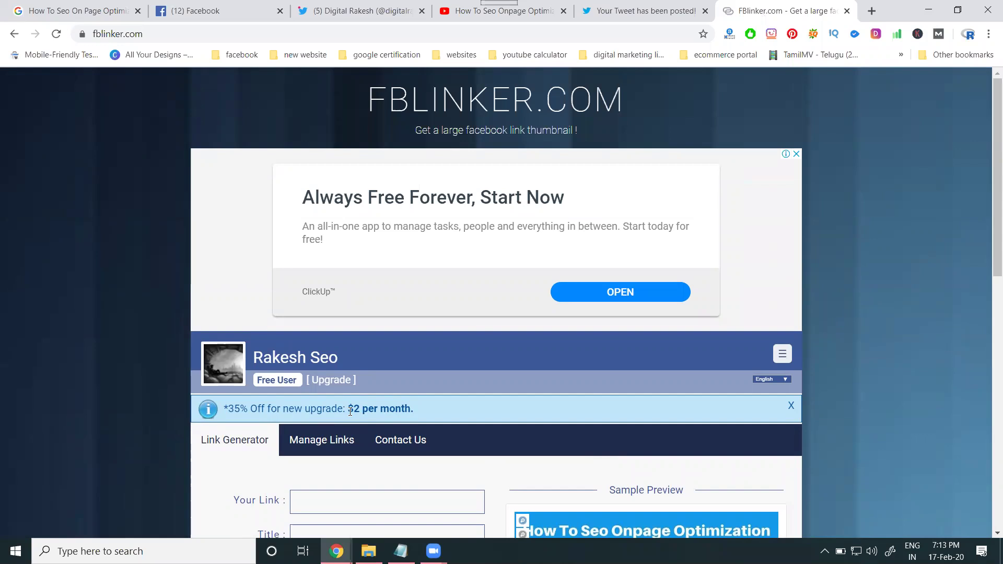
pyautogui.scroll(-8, 349, 413)
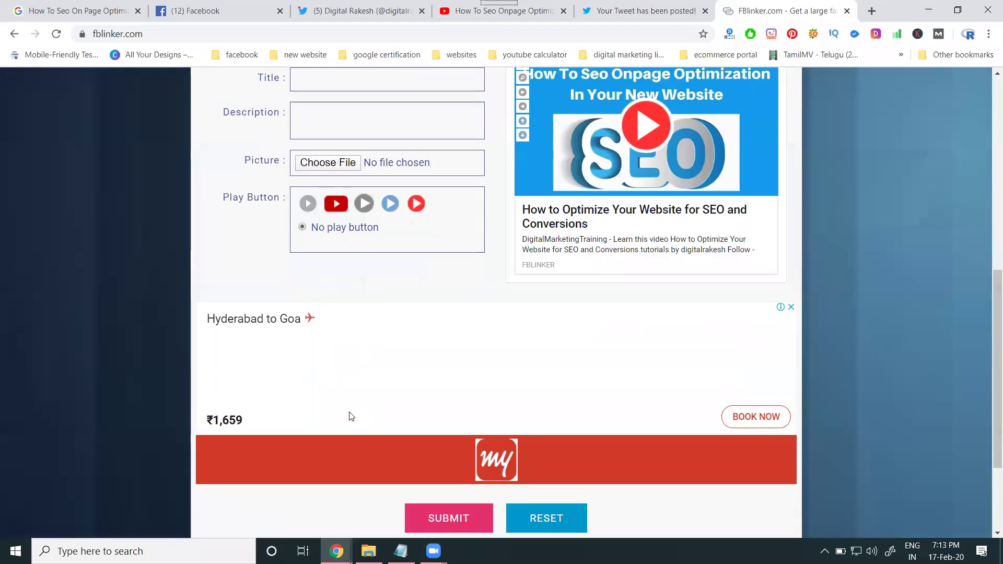
pyautogui.click(332, 162)
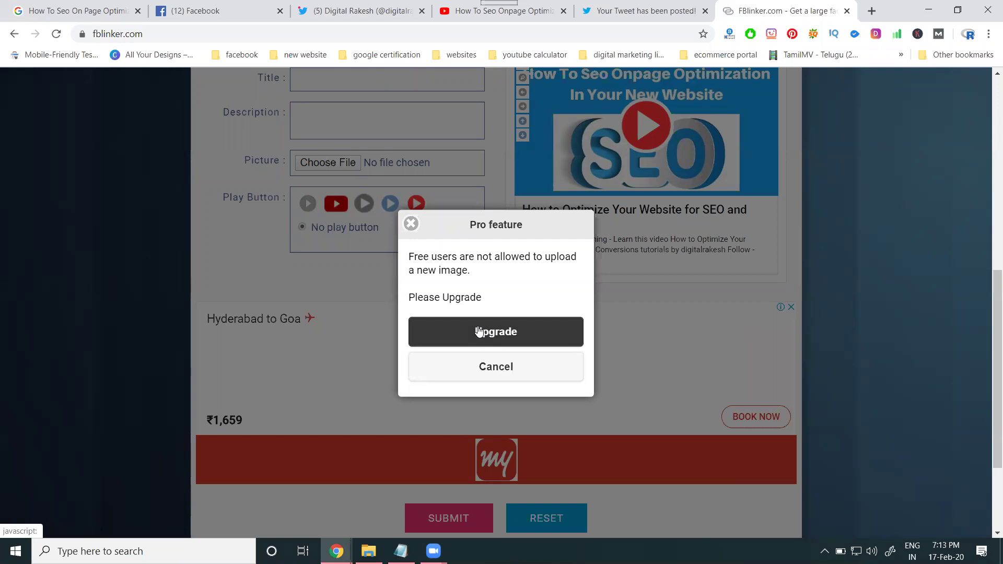
pyautogui.click(479, 377)
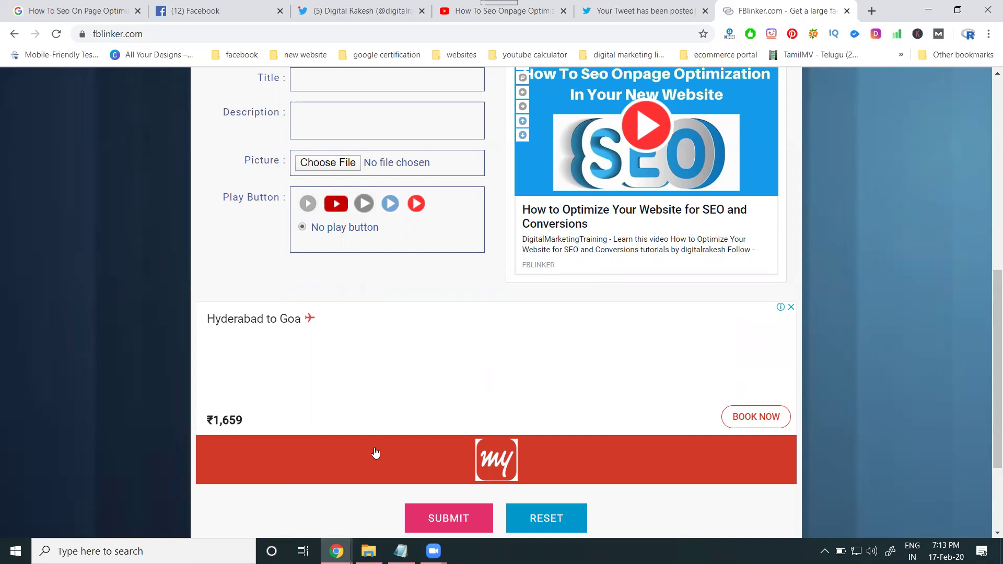
# - Try Manage Links from the FBLinker account menu, then cancel the Pro upgrade notice
pyautogui.scroll(7, 366, 235)
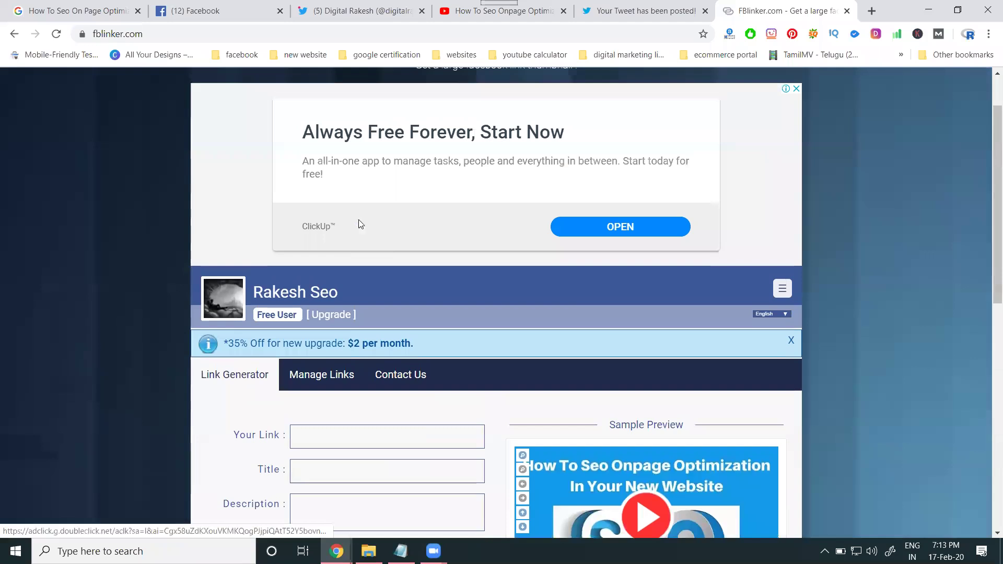
pyautogui.click(782, 290)
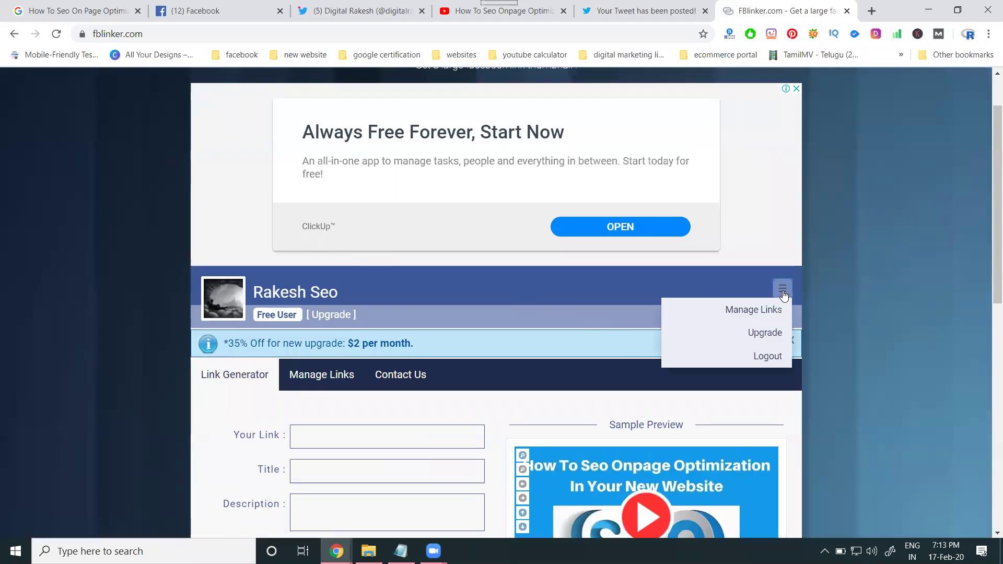
pyautogui.click(763, 309)
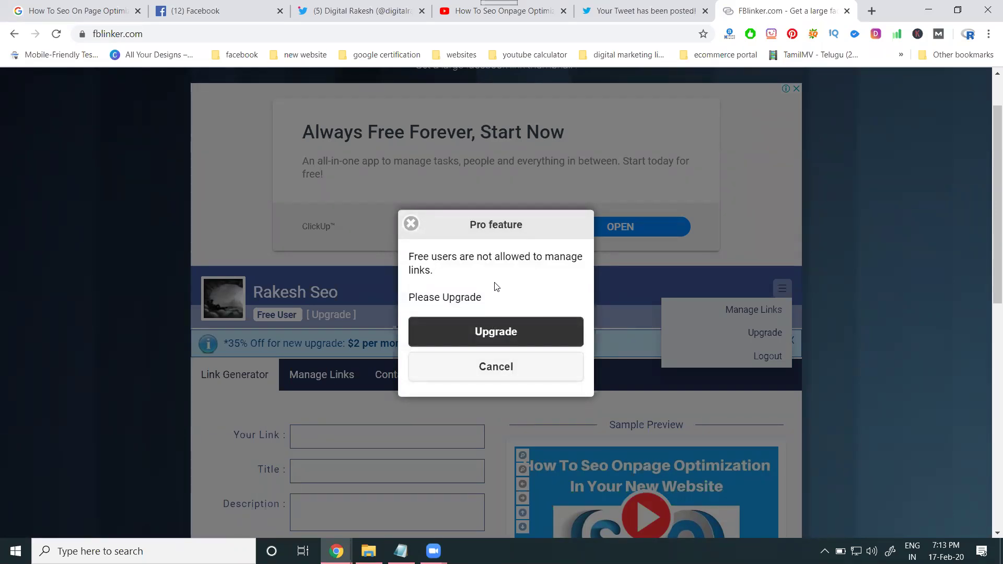
pyautogui.click(472, 373)
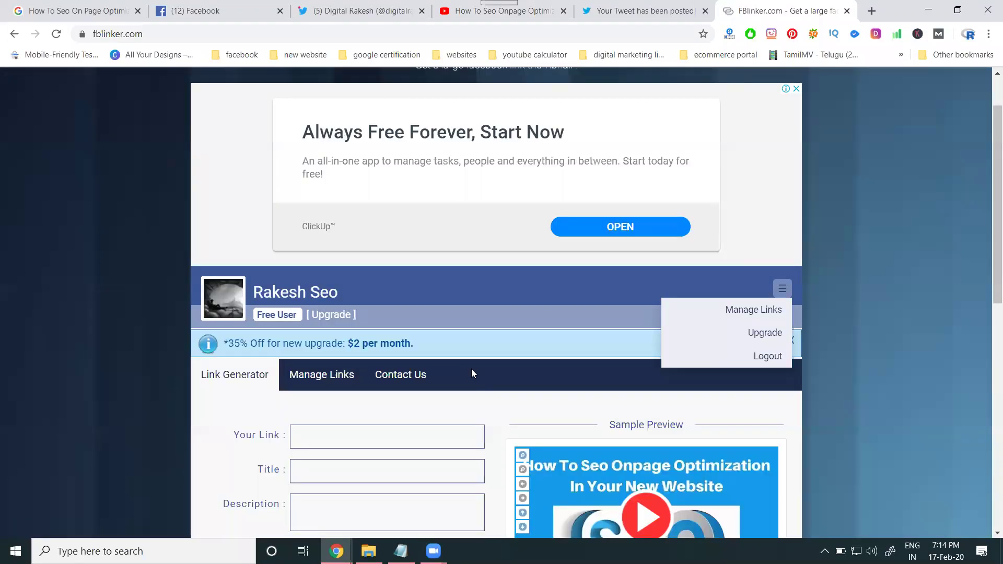